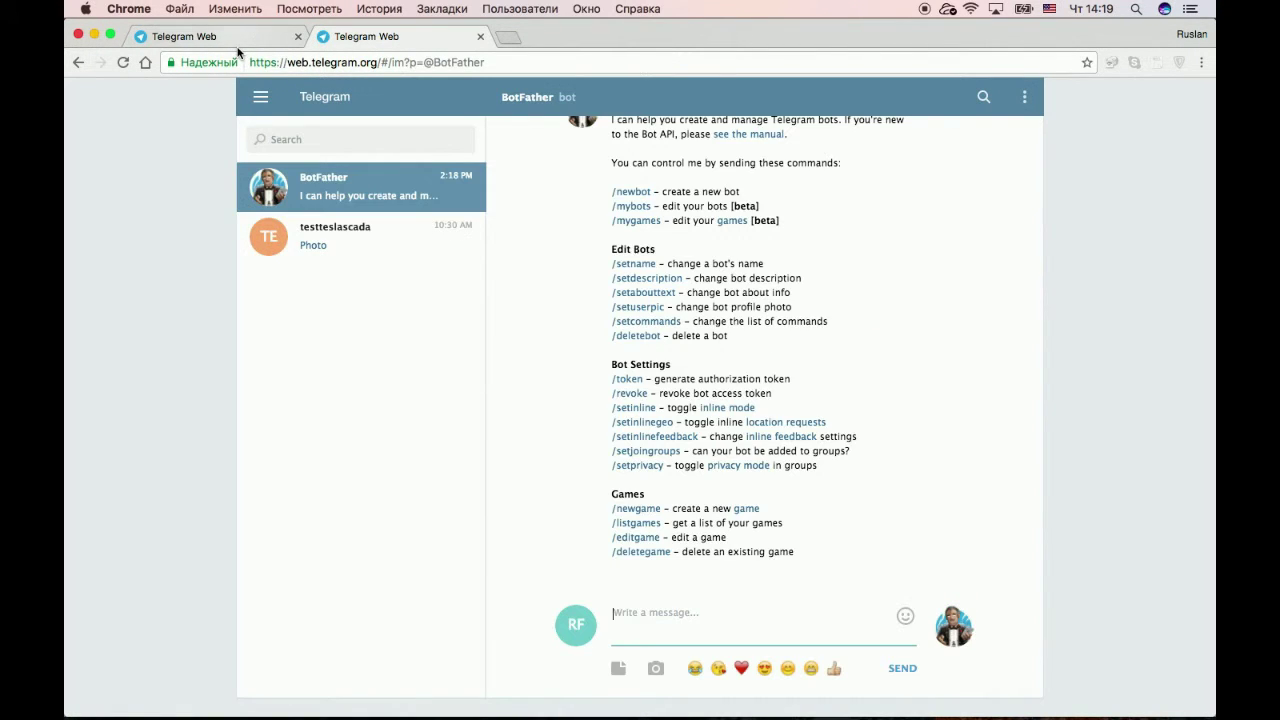
- Send BotFather the /newbot command to begin creating a new bot
left_click(644, 615)
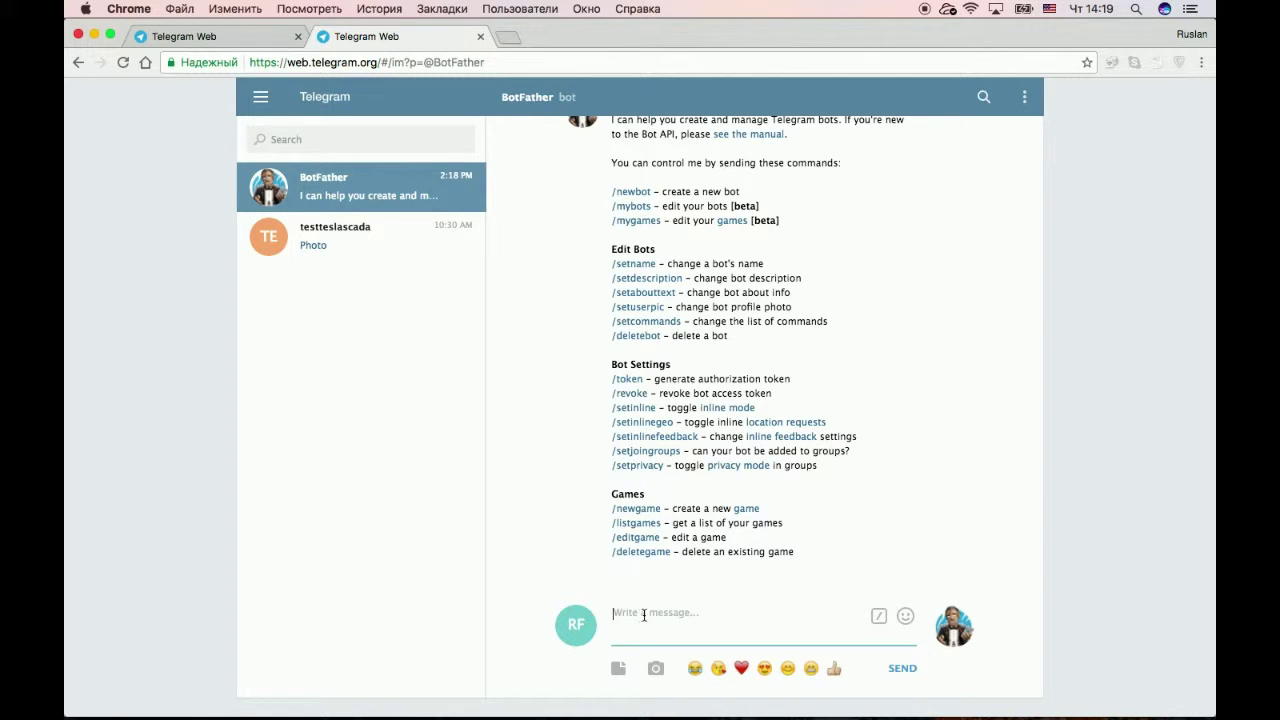
type("/newbo")
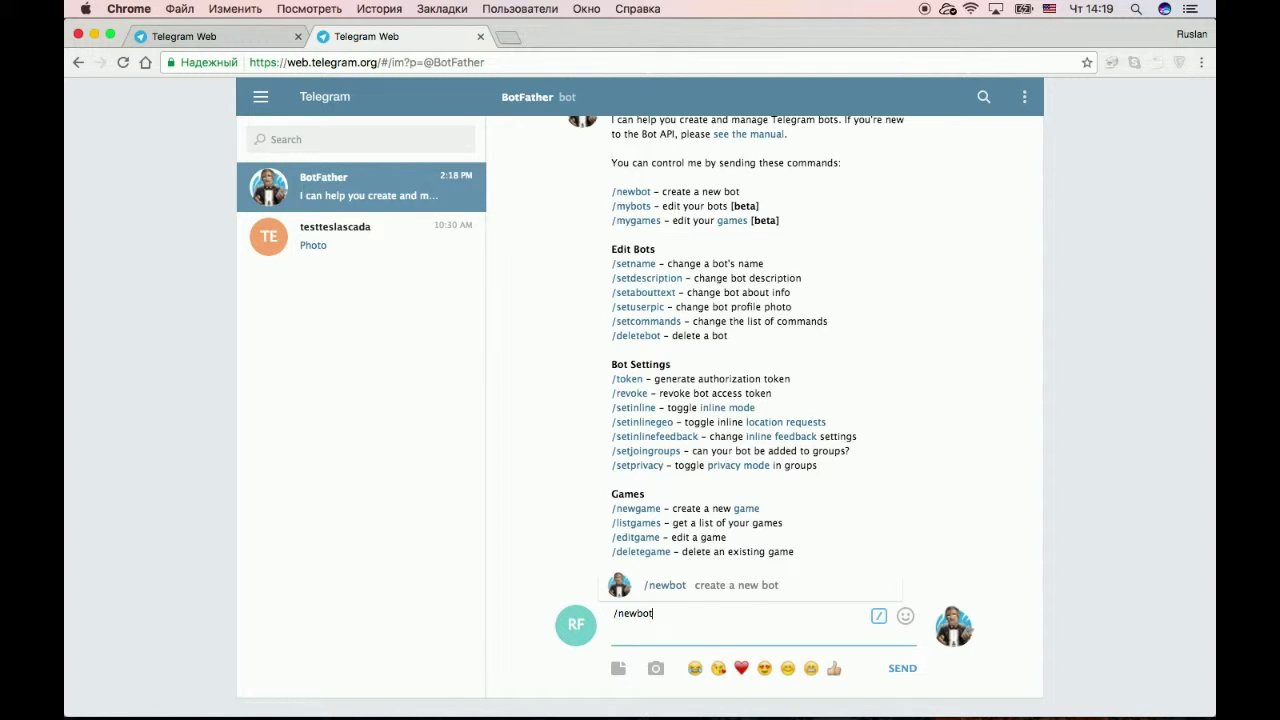
type("t")
key("Return")
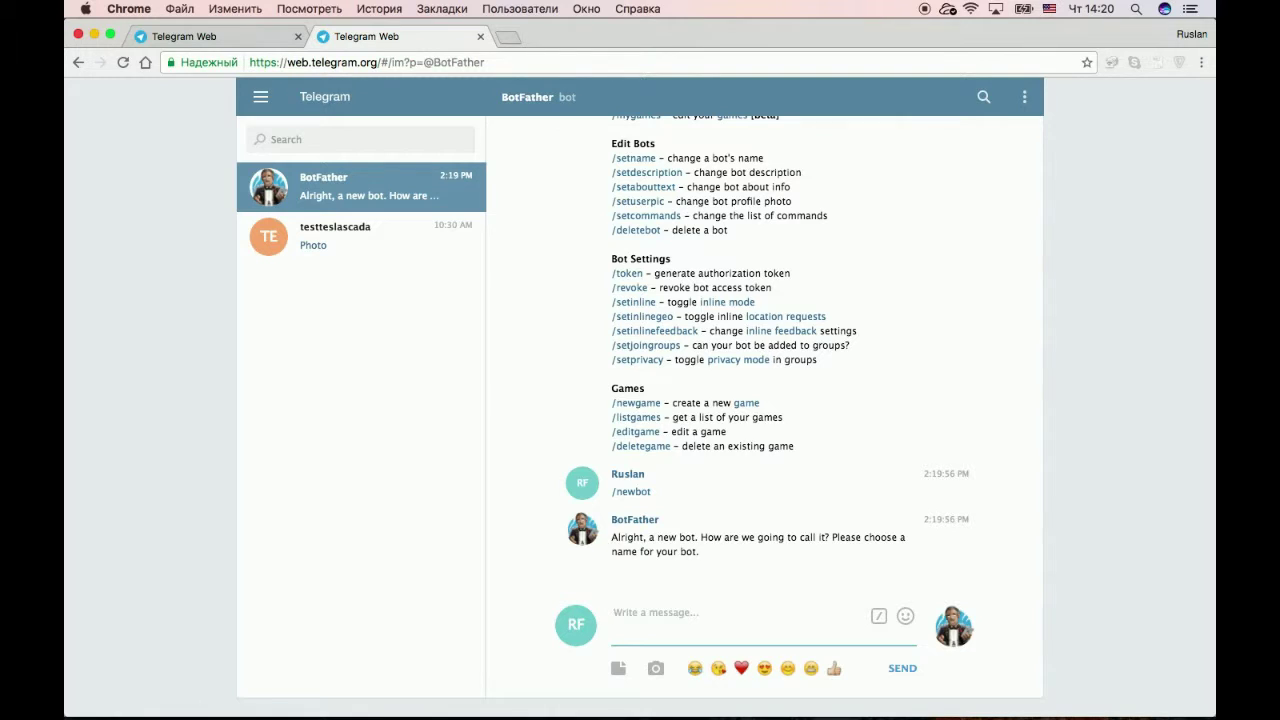
- Give the new bot the name teslascada2 and the username teslascada2bot
type("teslascada2")
key("Return")
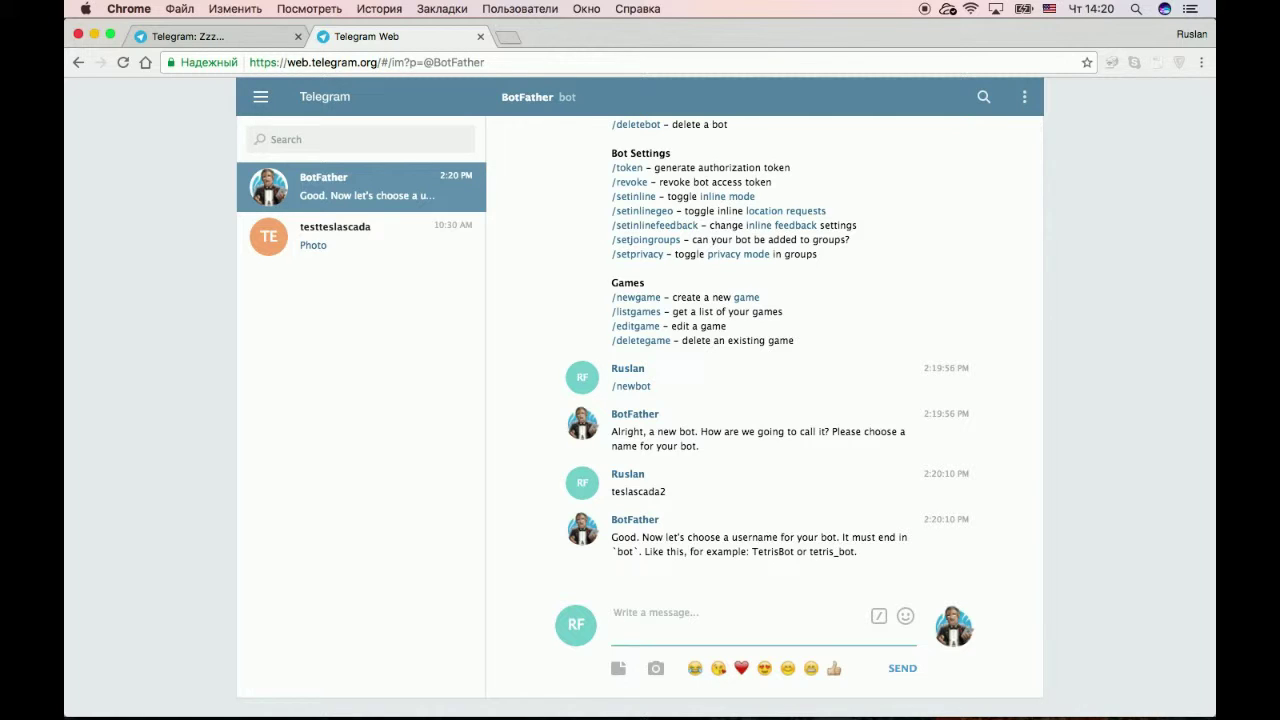
type("teslascada2bot")
key("Return")
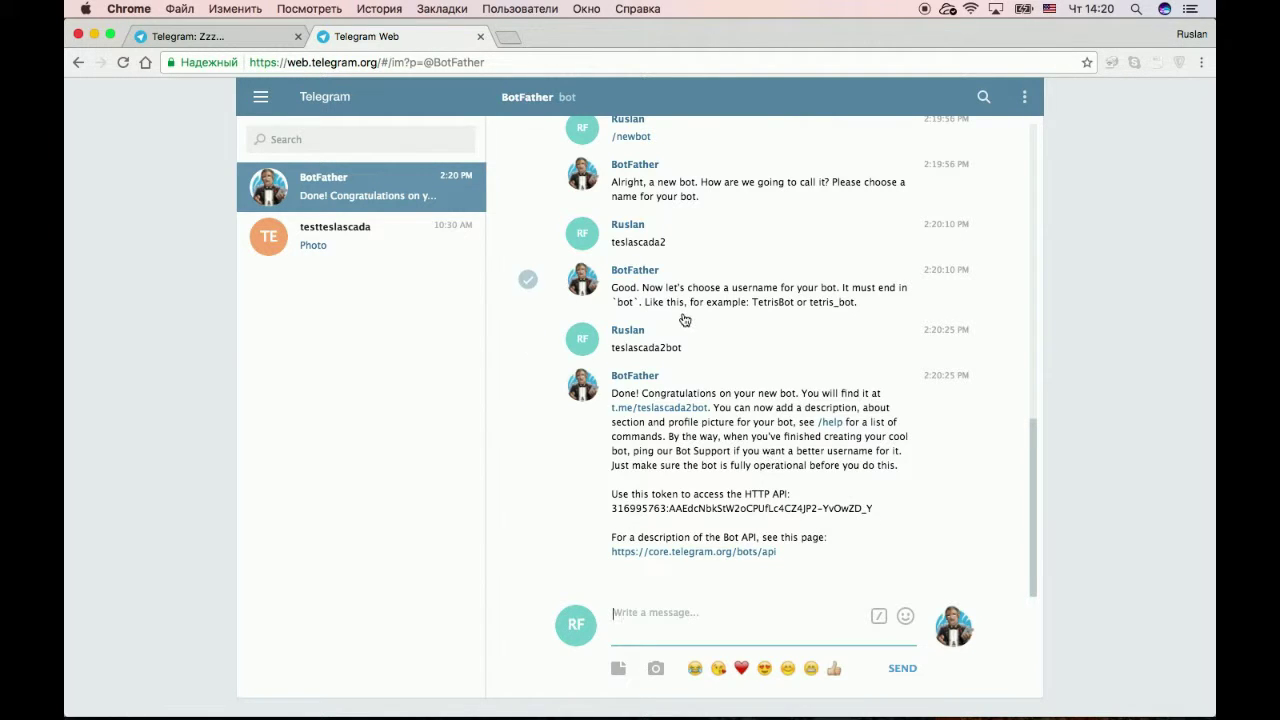
- Copy the bot name teslascada2 from the BotFather chat and switch to TeslaSCADA IDE
left_click_drag(667, 247, 610, 247)
right_click(621, 246)
left_click(670, 273)
mouse_move(827, 690)
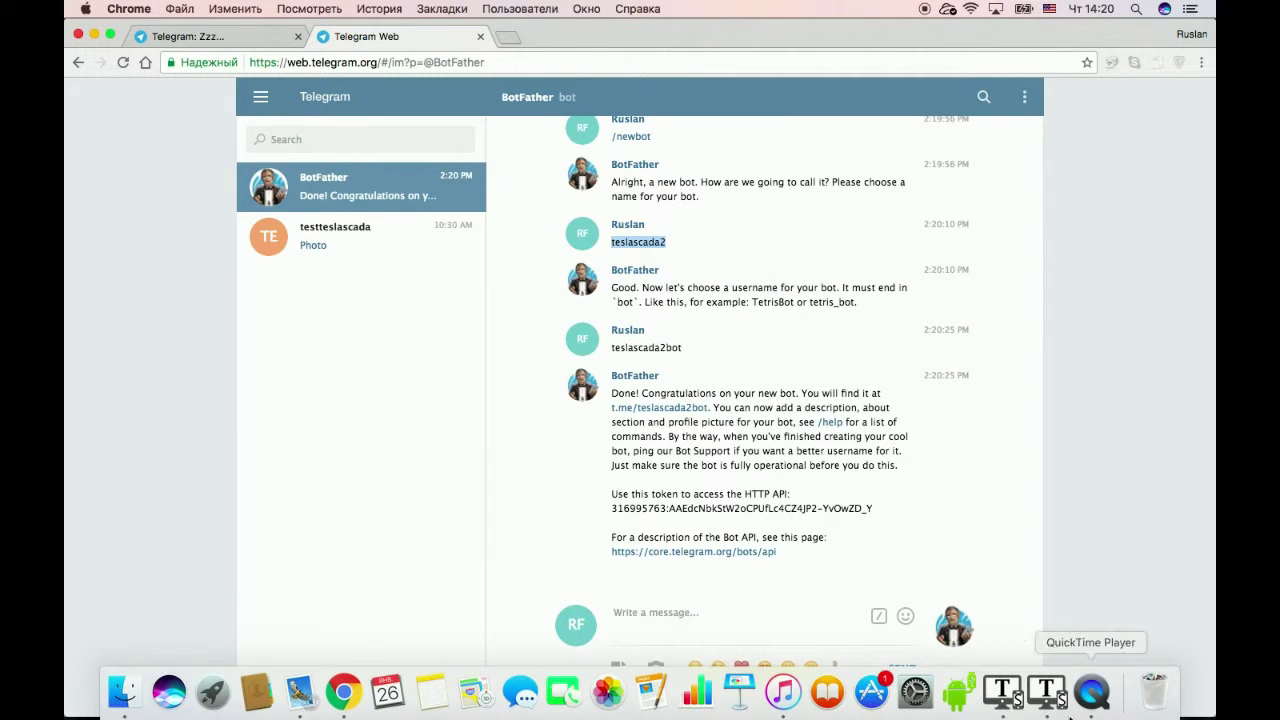
left_click(1003, 690)
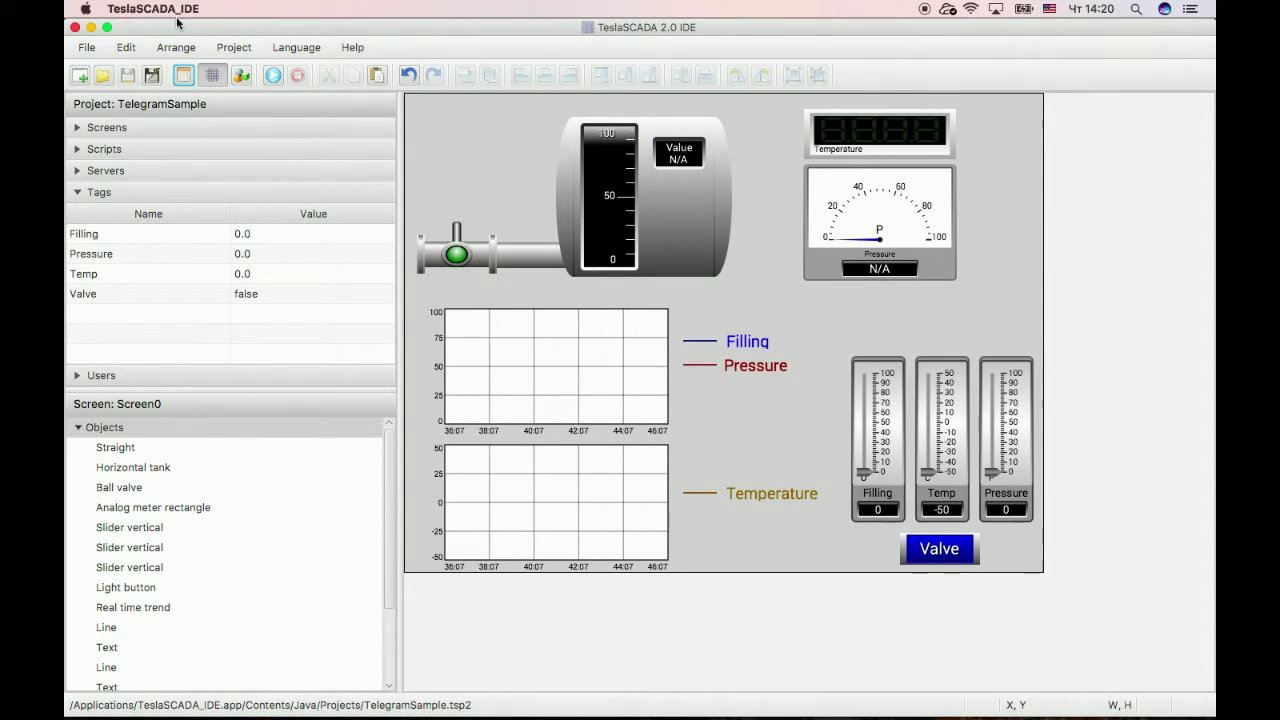
- Enable the Telegram bot in the project's Events/History settings and set the bot's name to teslascada2
left_click(182, 77)
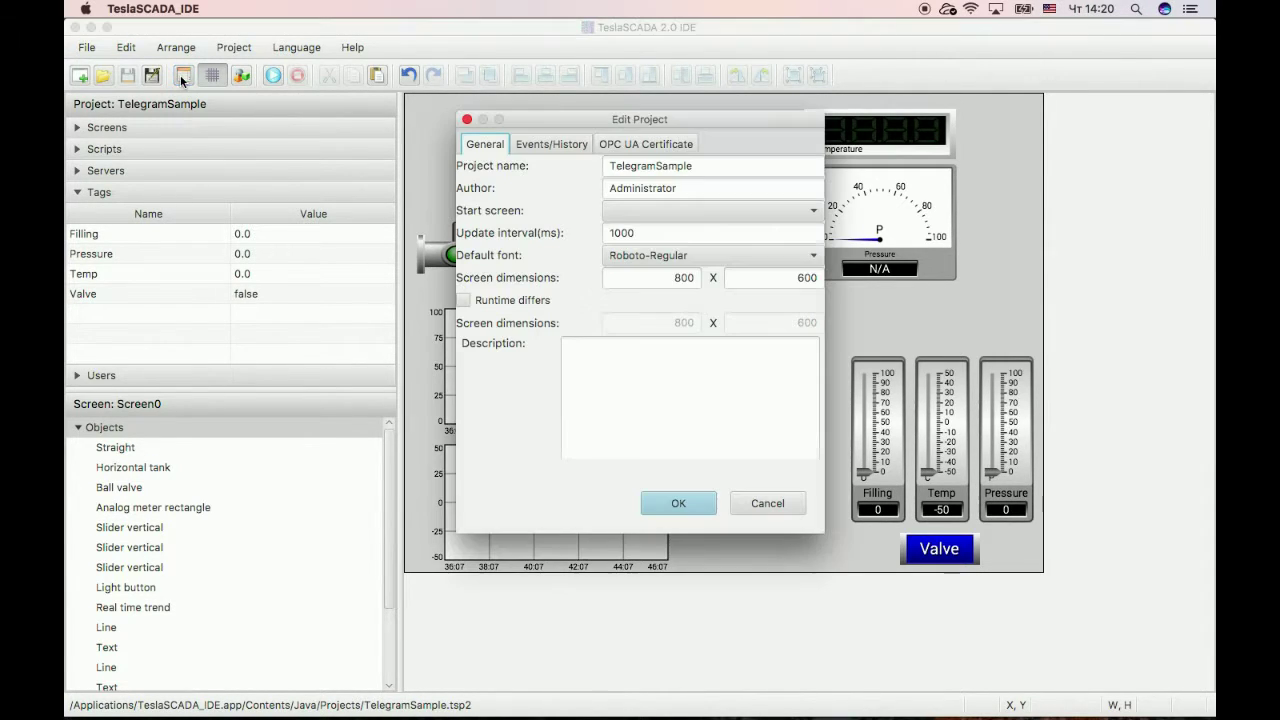
left_click(556, 144)
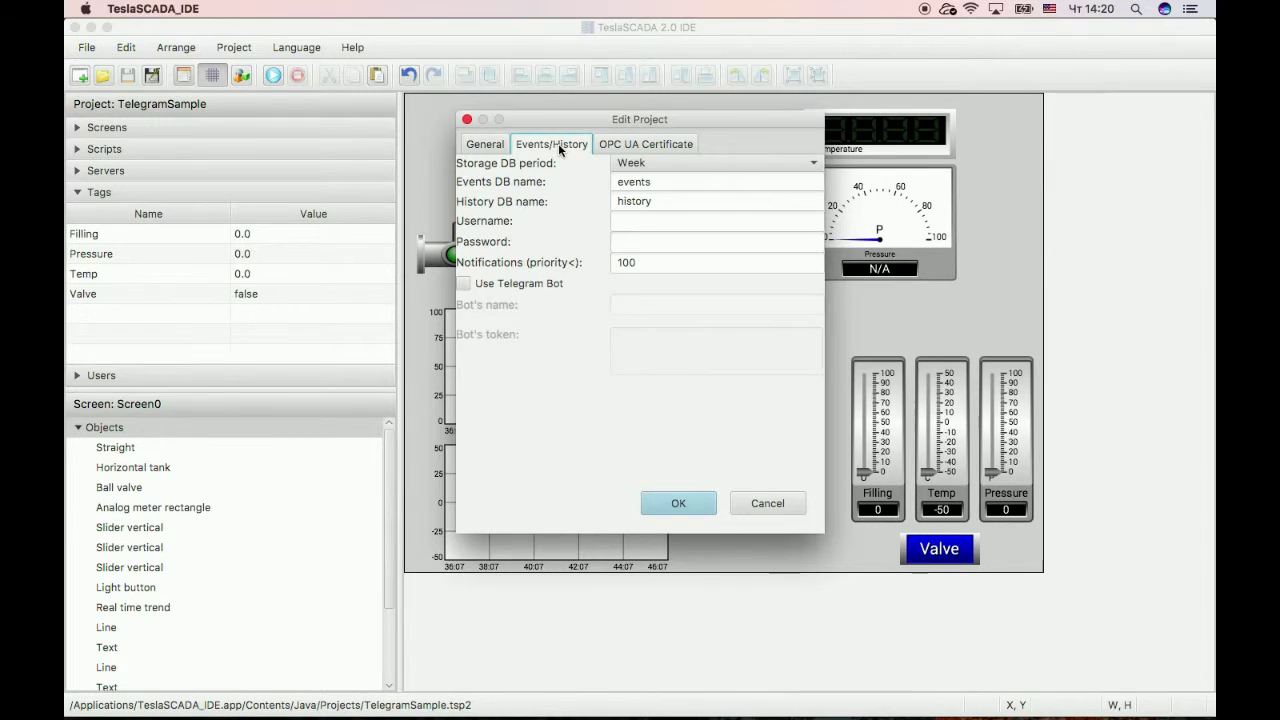
left_click(463, 284)
left_click(635, 305)
key("super+v")
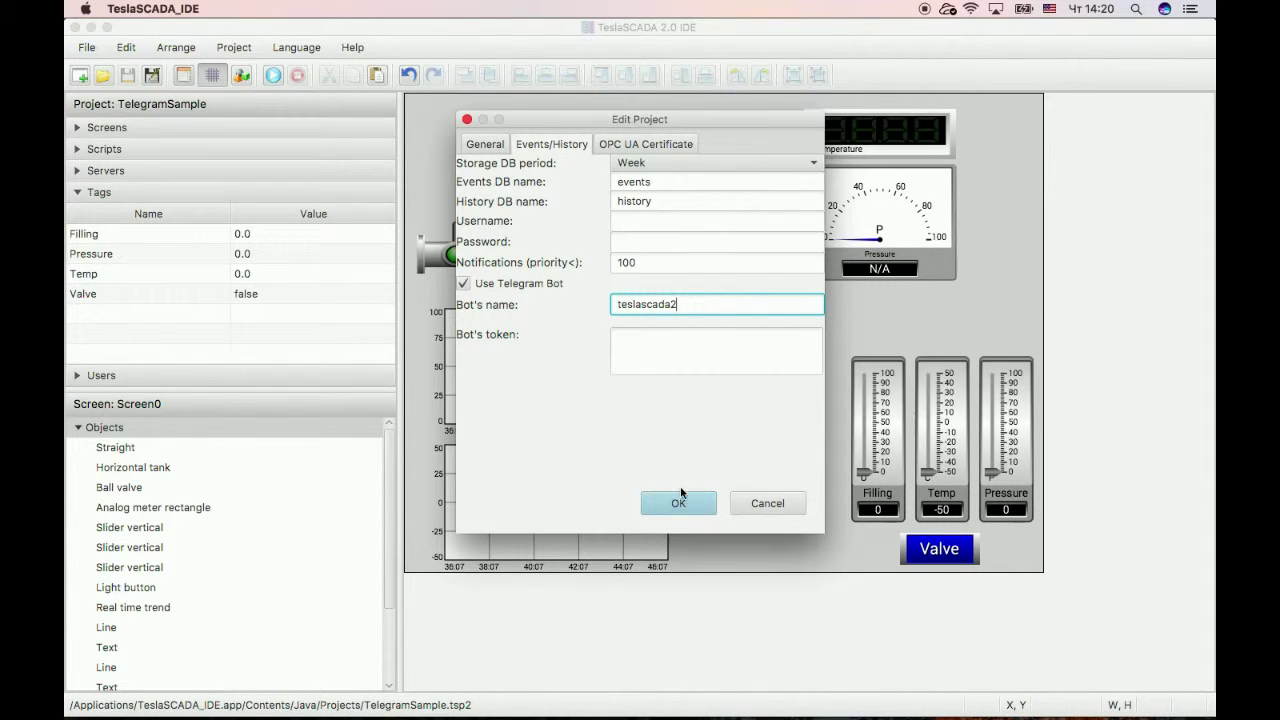
- Copy the bot's HTTP API token from BotFather's message in Chrome and return to TeslaSCADA IDE
left_click(337, 706)
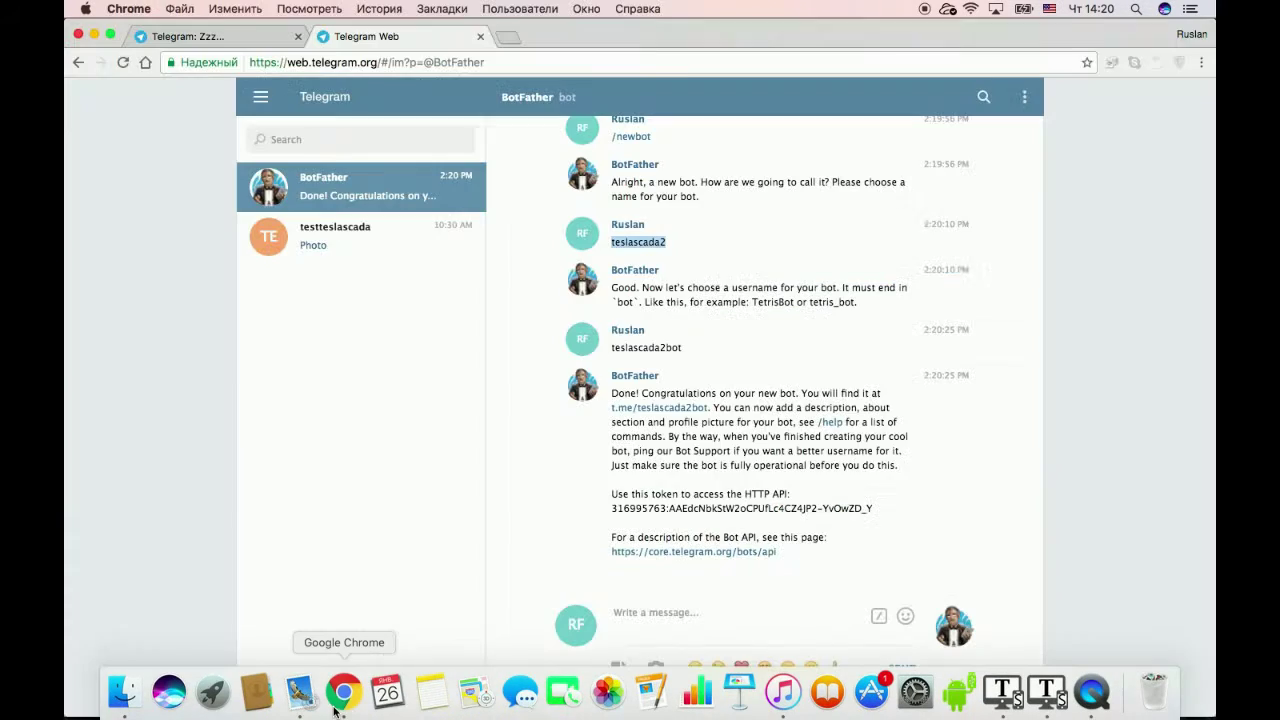
left_click_drag(612, 510, 871, 516)
right_click(866, 512)
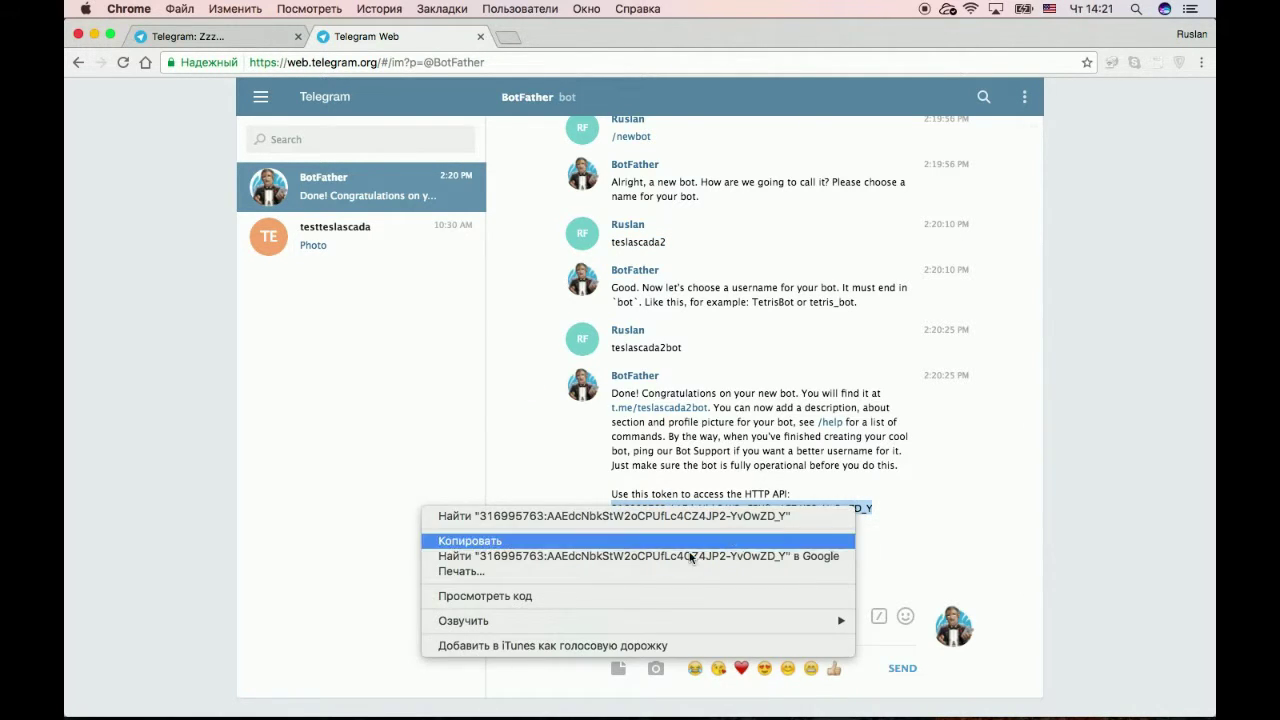
left_click(640, 541)
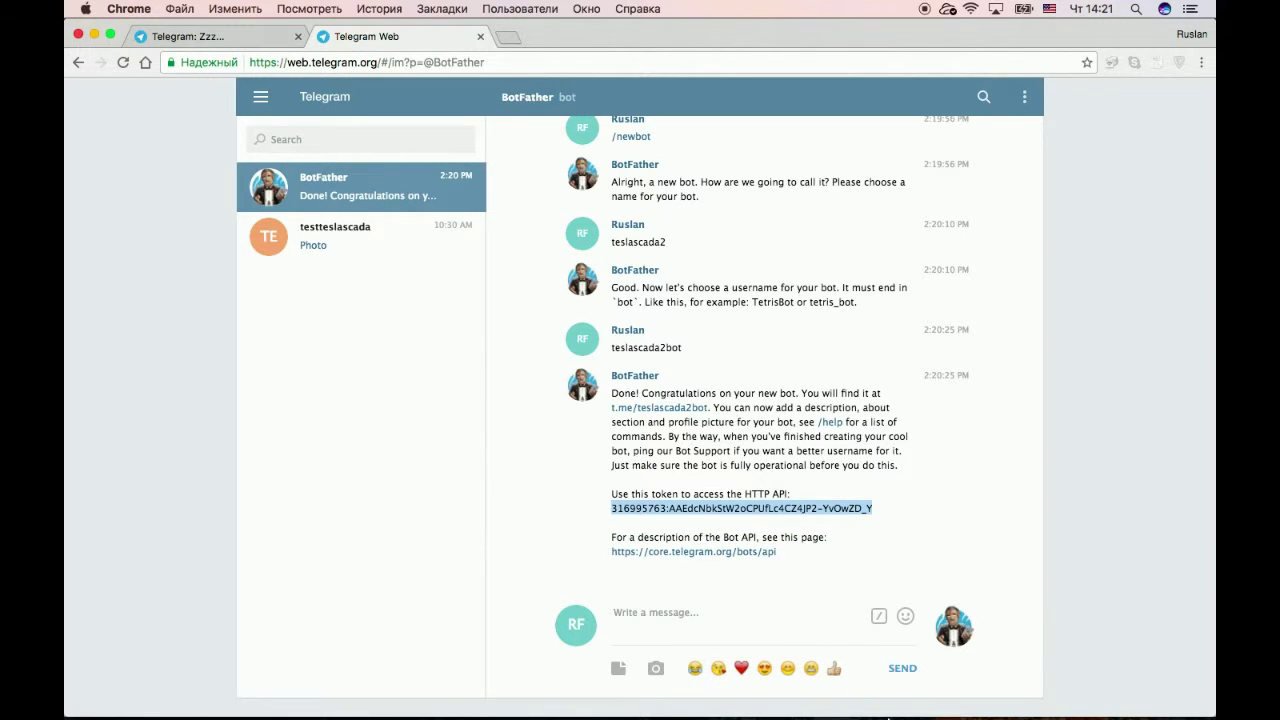
left_click(1051, 688)
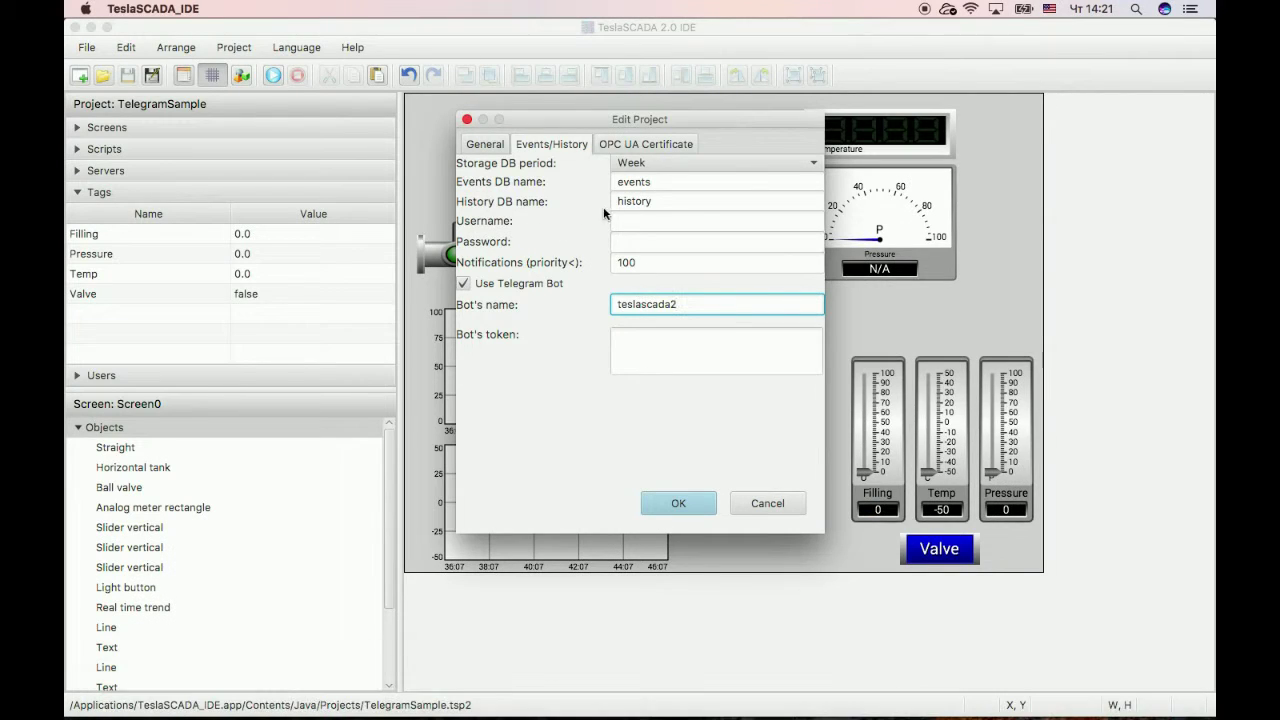
- Paste the API token as the bot's token, confirm the project settings and save the project
left_click(636, 347)
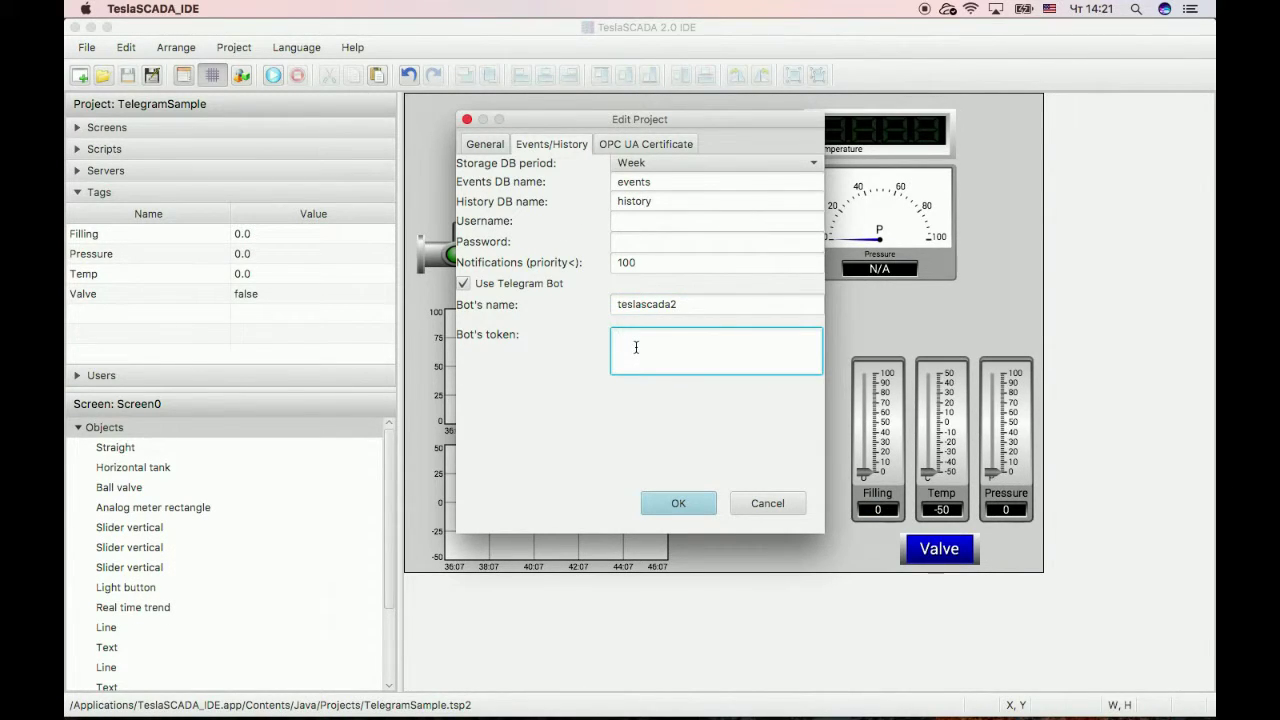
key("super+v")
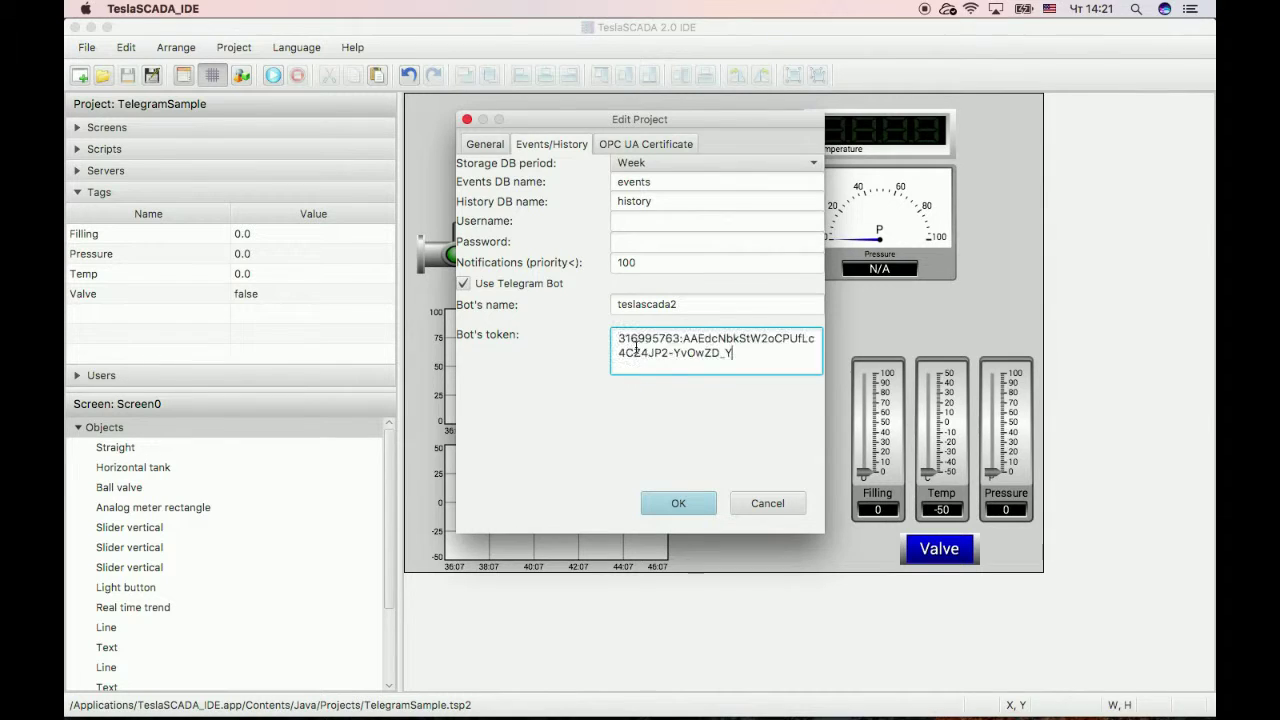
left_click(661, 504)
left_click(128, 75)
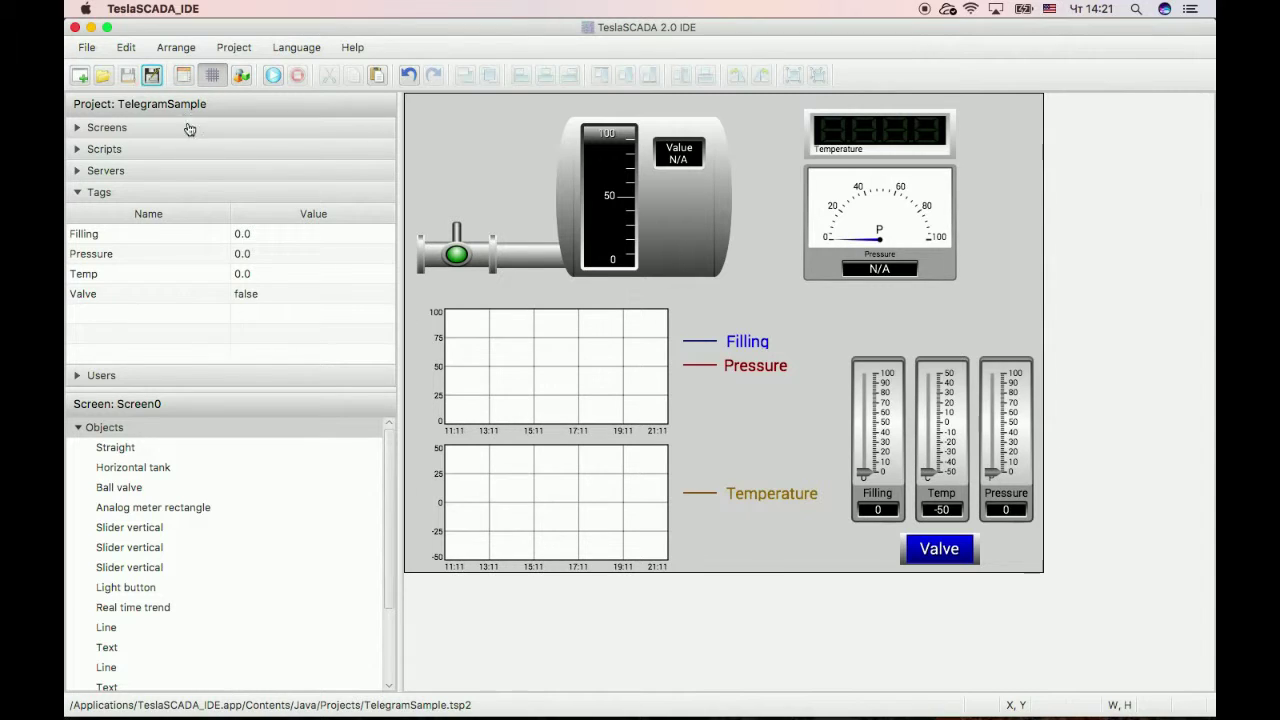
- Look through the project's tags and examine the Filling tag's alarm settings, including the HiHi alarm priority
left_click(178, 240)
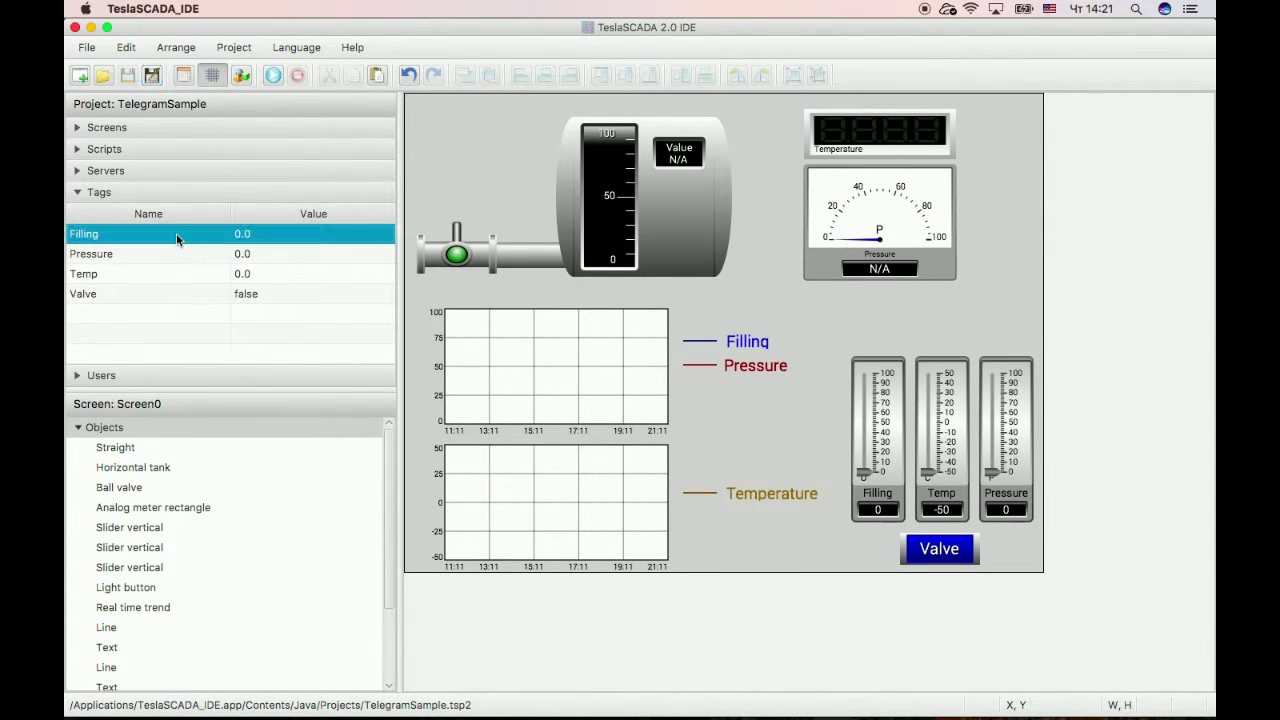
left_click(169, 253)
left_click(171, 274)
left_click(163, 292)
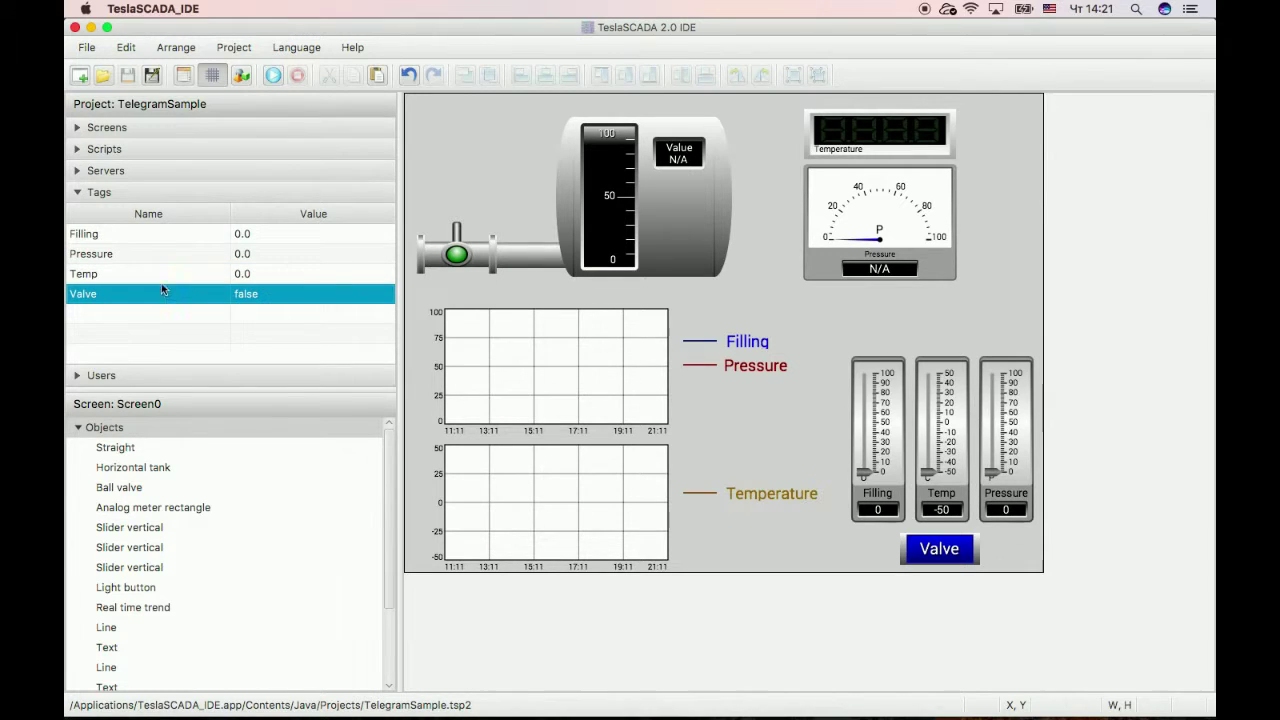
left_click(149, 236)
double_click(141, 240)
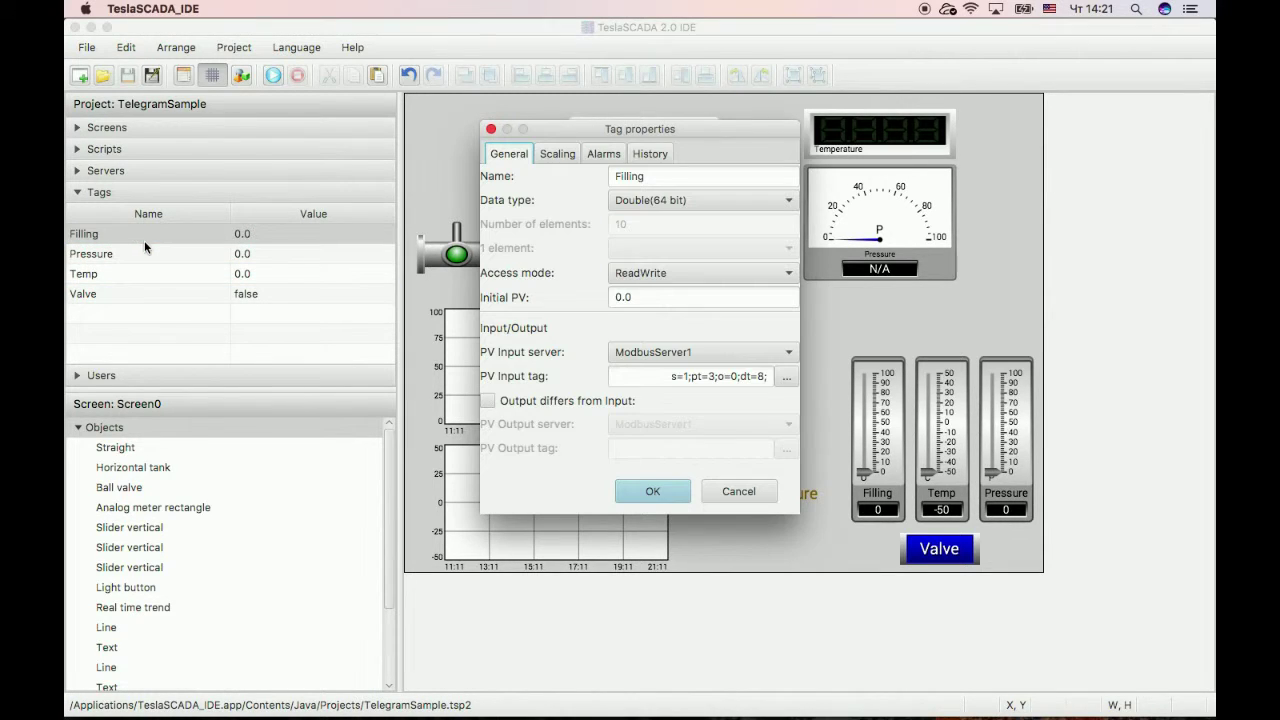
left_click(604, 154)
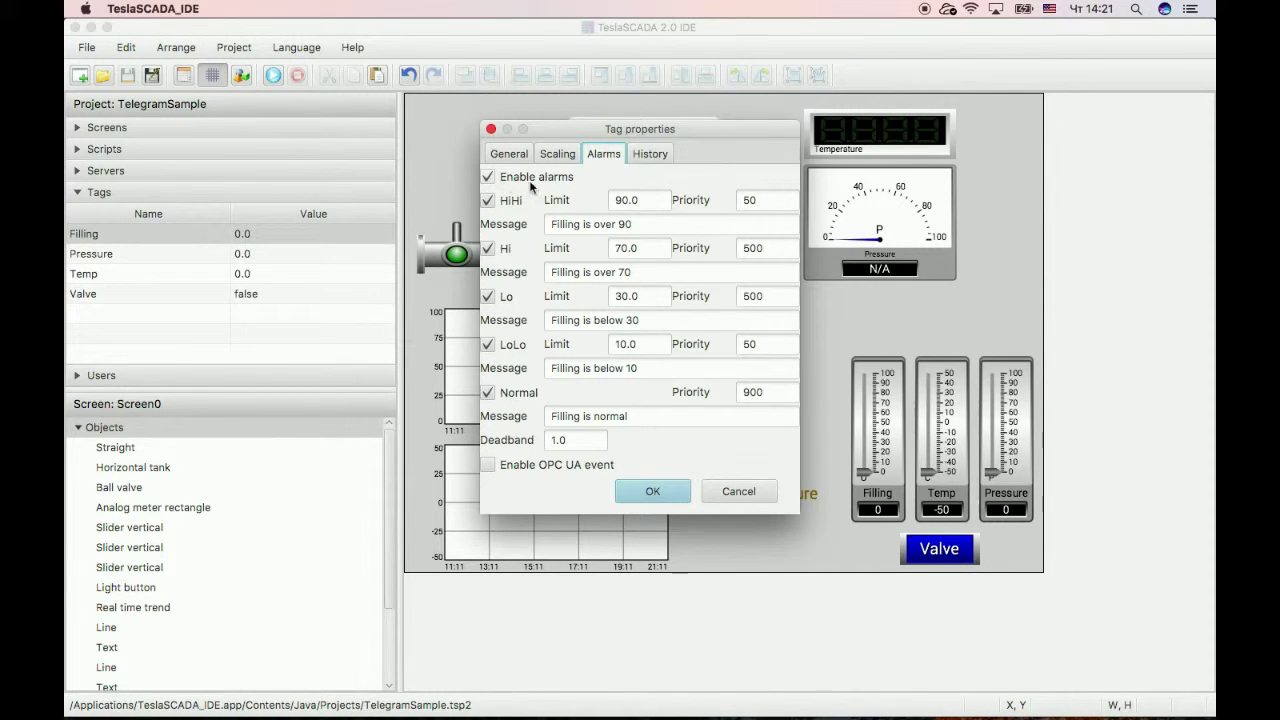
left_click(647, 156)
left_click(605, 153)
double_click(764, 200)
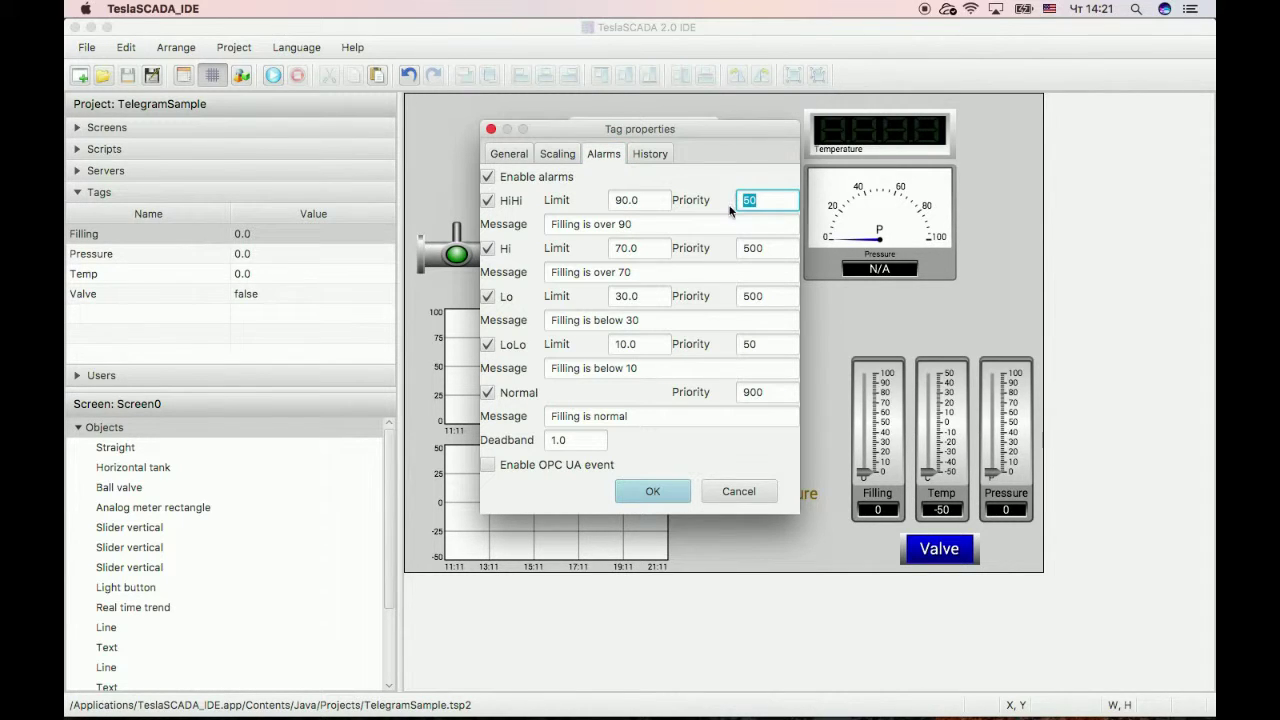
left_click(492, 131)
- Check the notification priority threshold in the project's Events/History settings
left_click(183, 75)
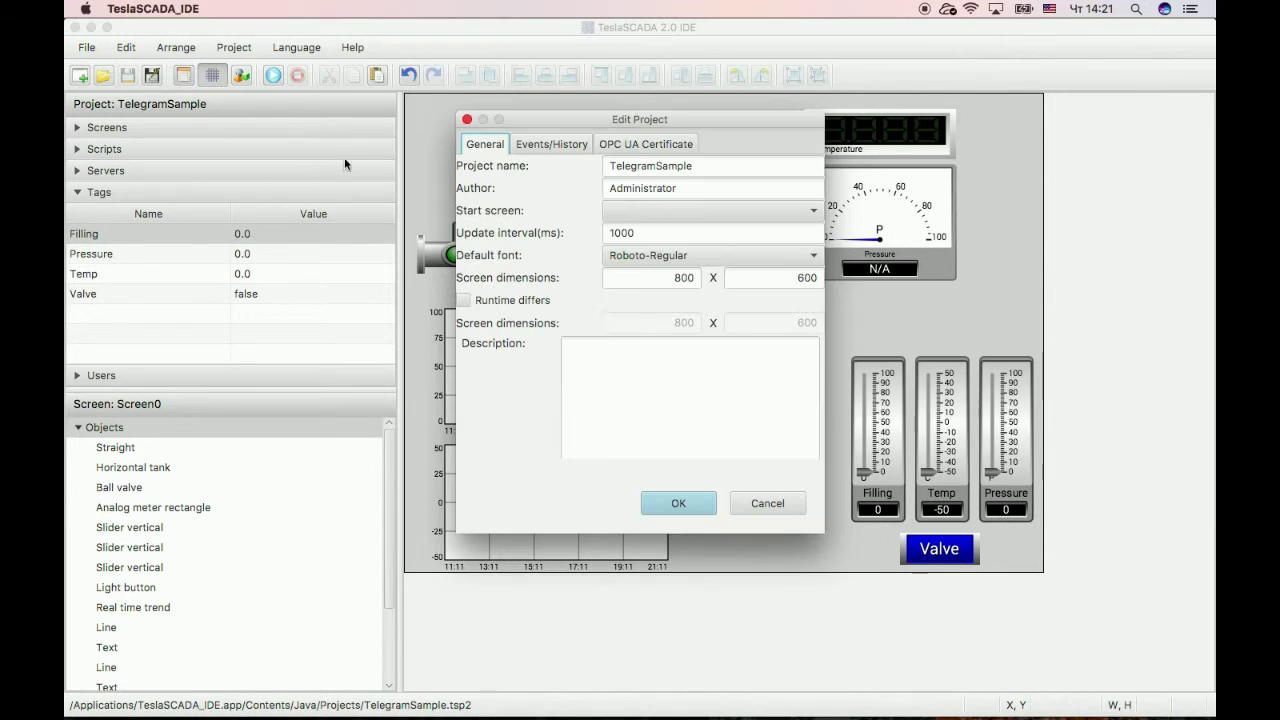
left_click(583, 143)
left_click_drag(642, 262, 540, 265)
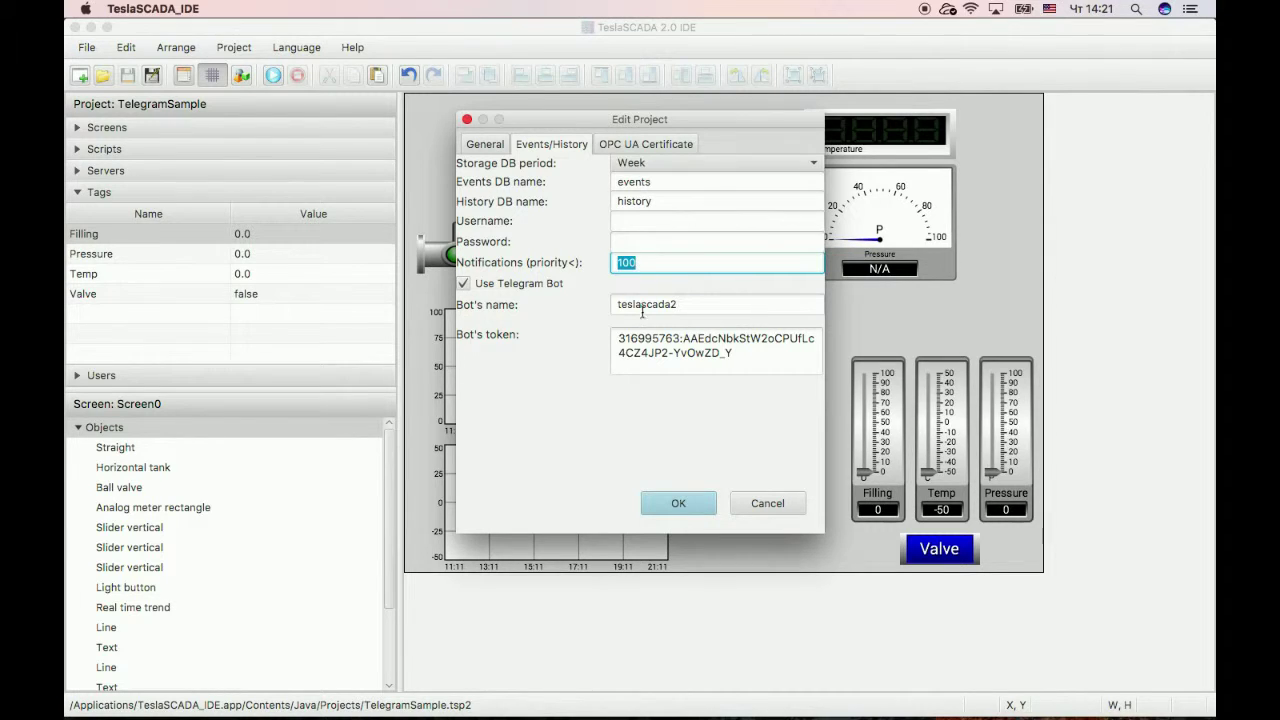
left_click(676, 505)
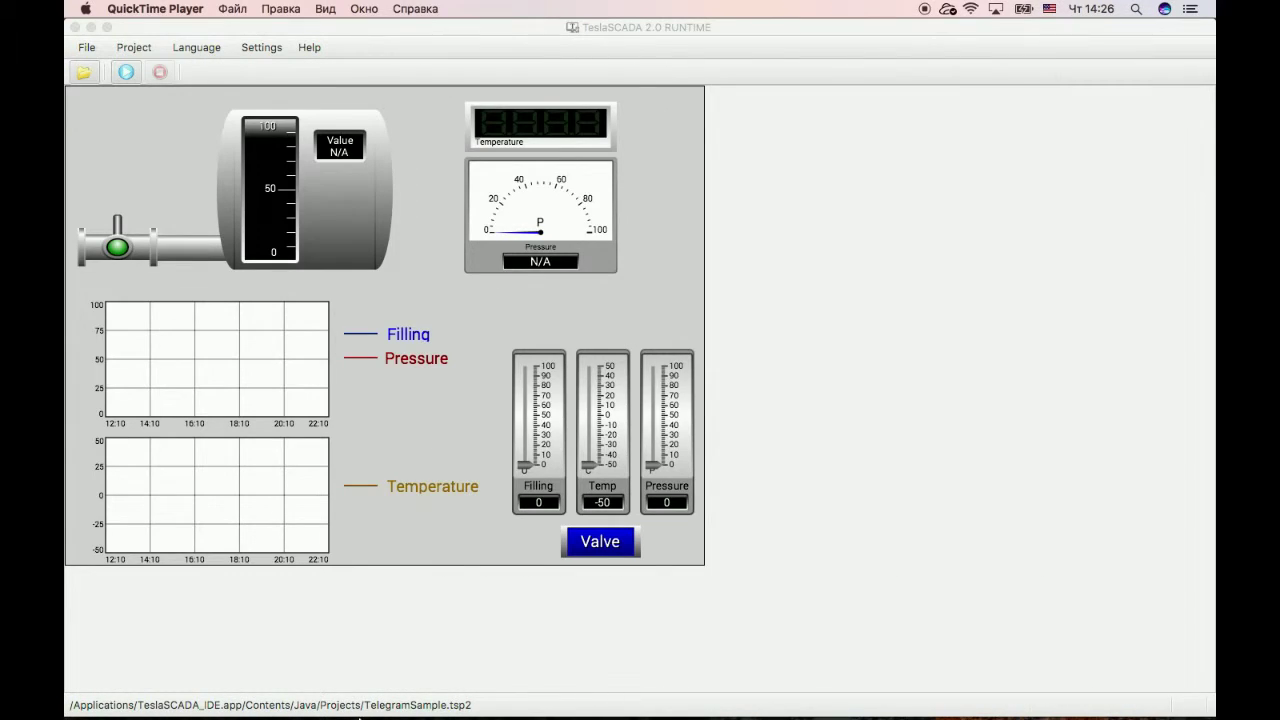
- Switch to Chrome and close the inactive duplicate Telegram tab, keeping the BotFather chat open
mouse_move(347, 705)
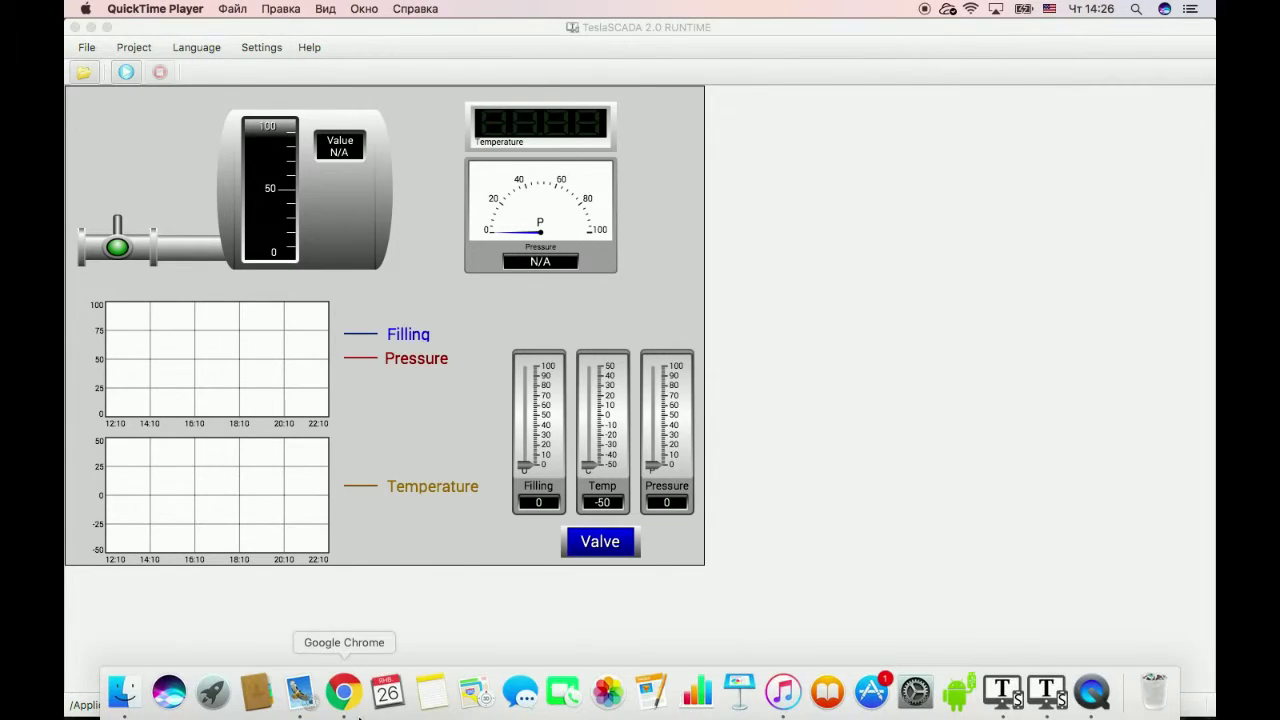
left_click(344, 692)
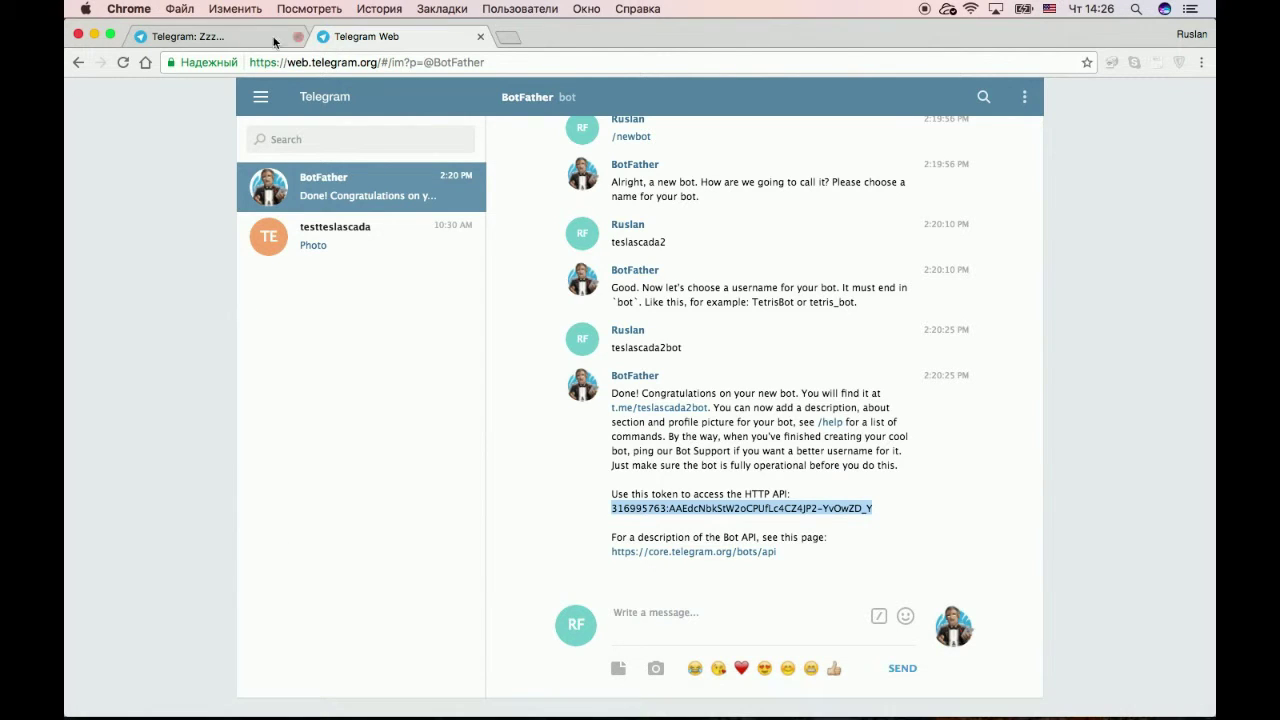
left_click(219, 38)
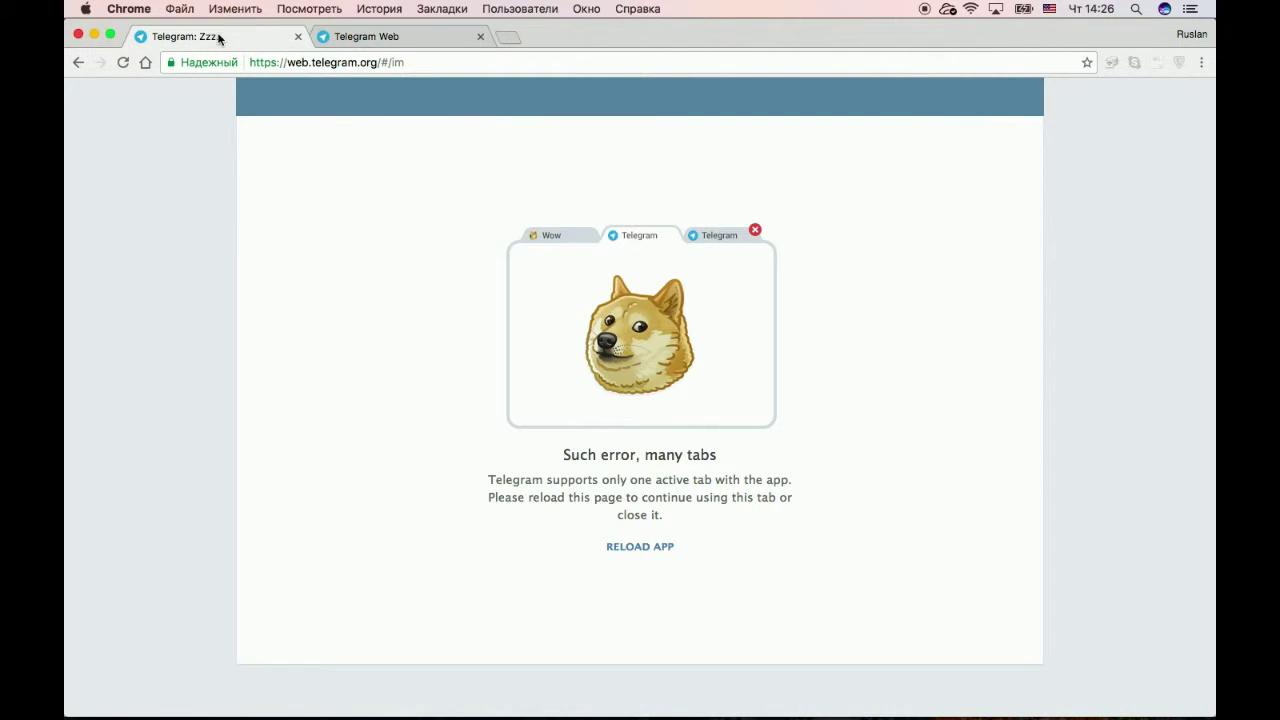
left_click(332, 38)
left_click(297, 36)
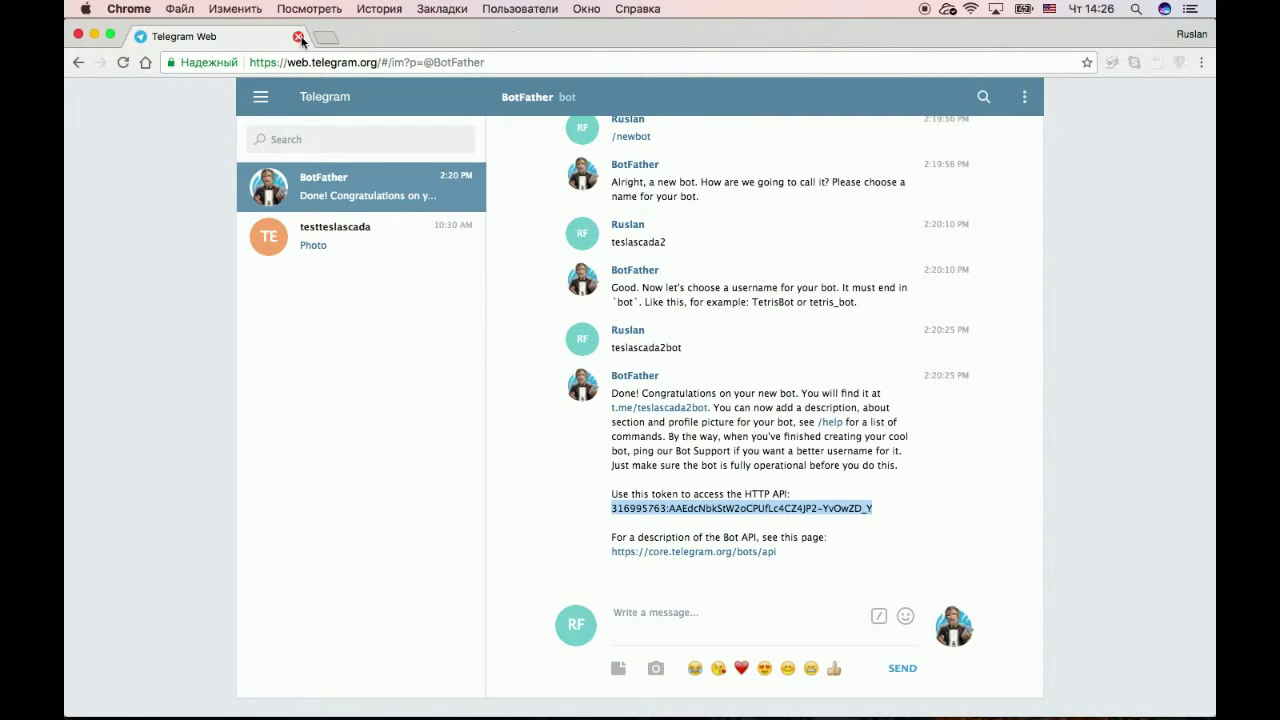
left_click(260, 100)
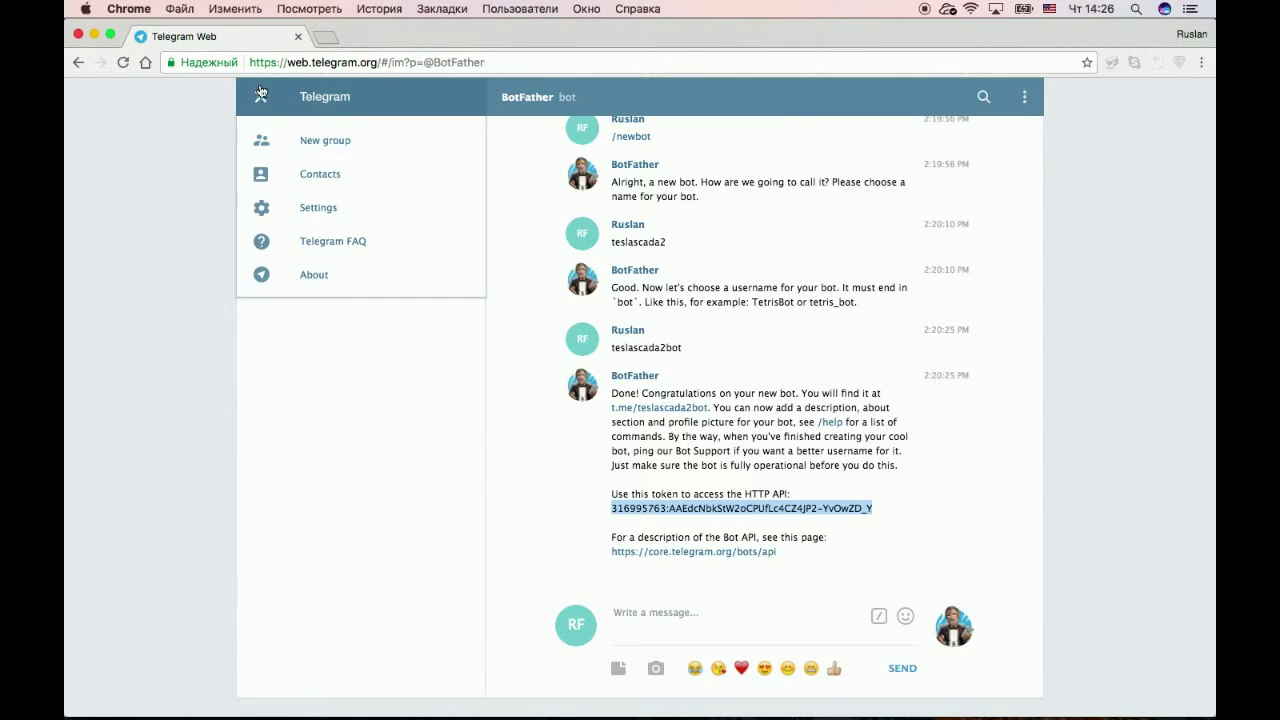
left_click(286, 174)
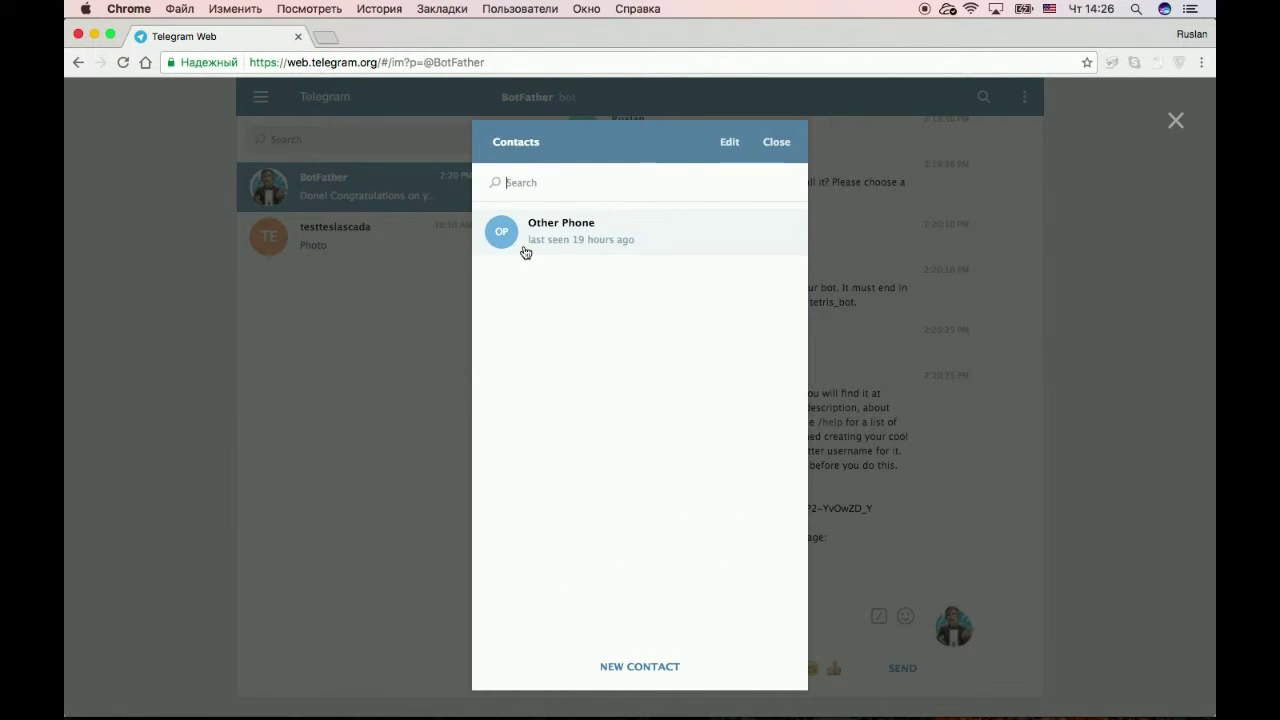
type("teslas")
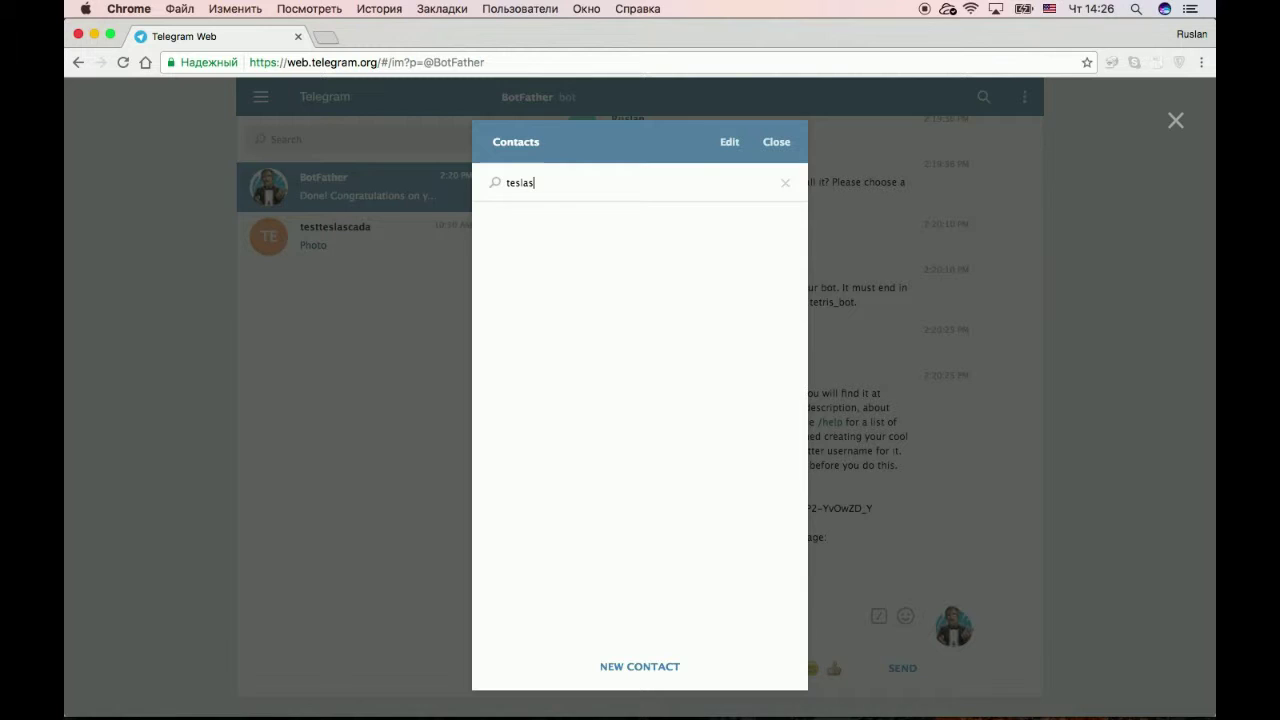
type("cada2")
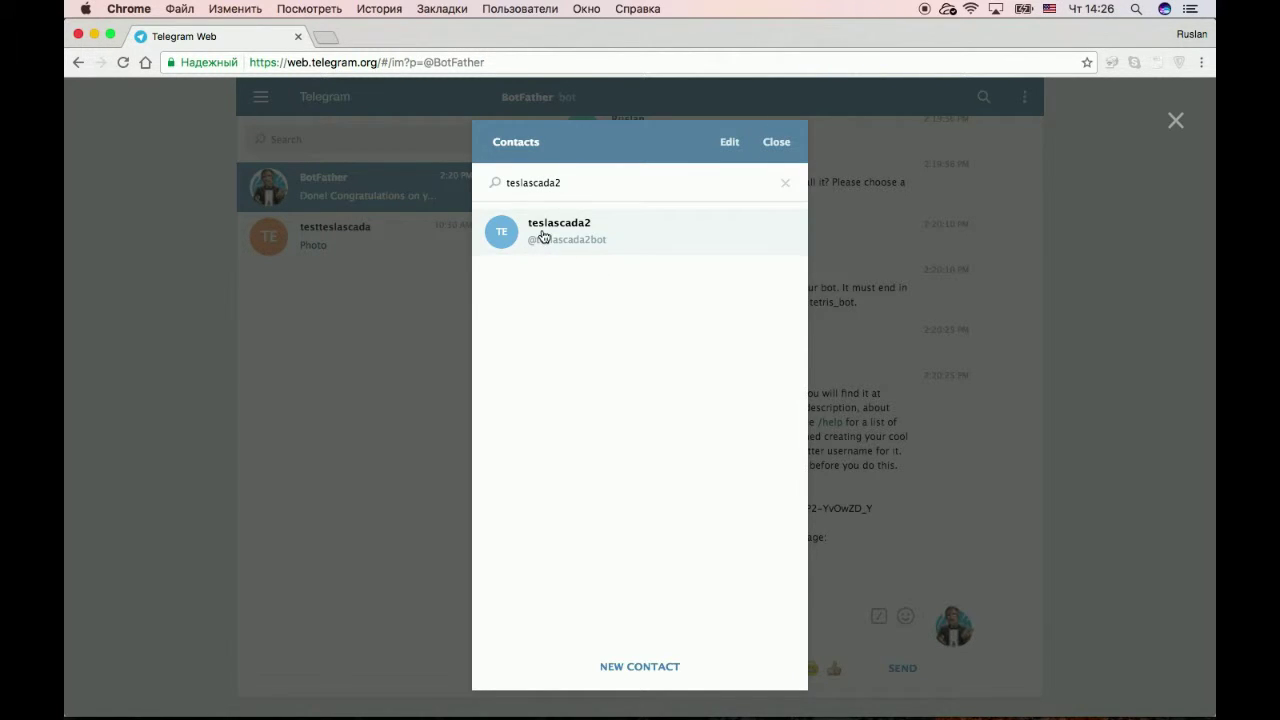
left_click(542, 236)
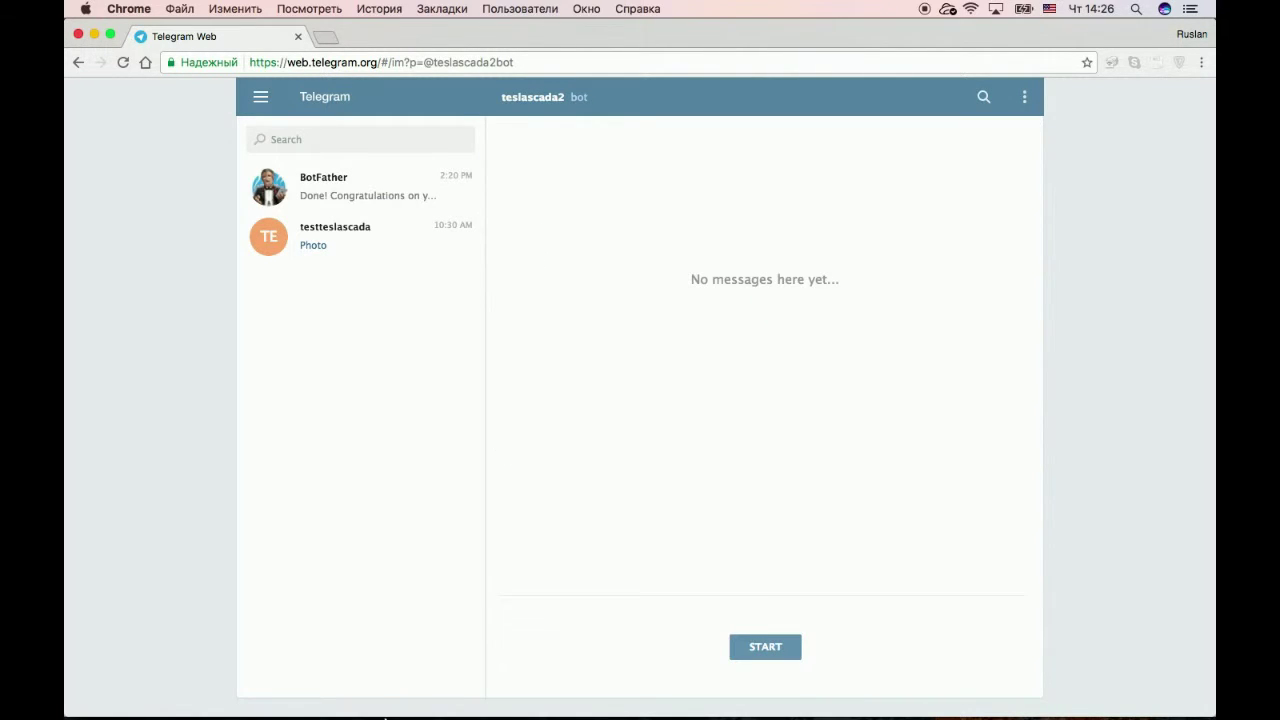
mouse_move(388, 700)
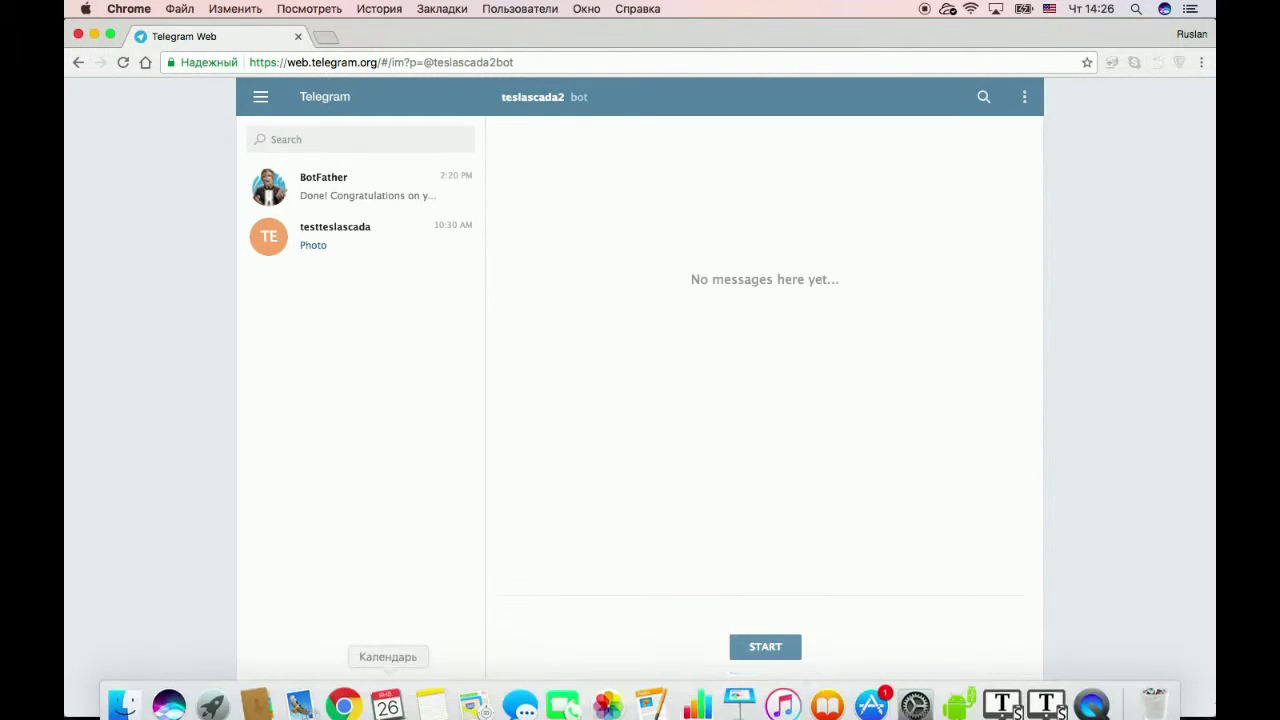
- Switch to TeslaSCADA Runtime, open the TelegramSample.tsp2 project and run it
left_click(1047, 700)
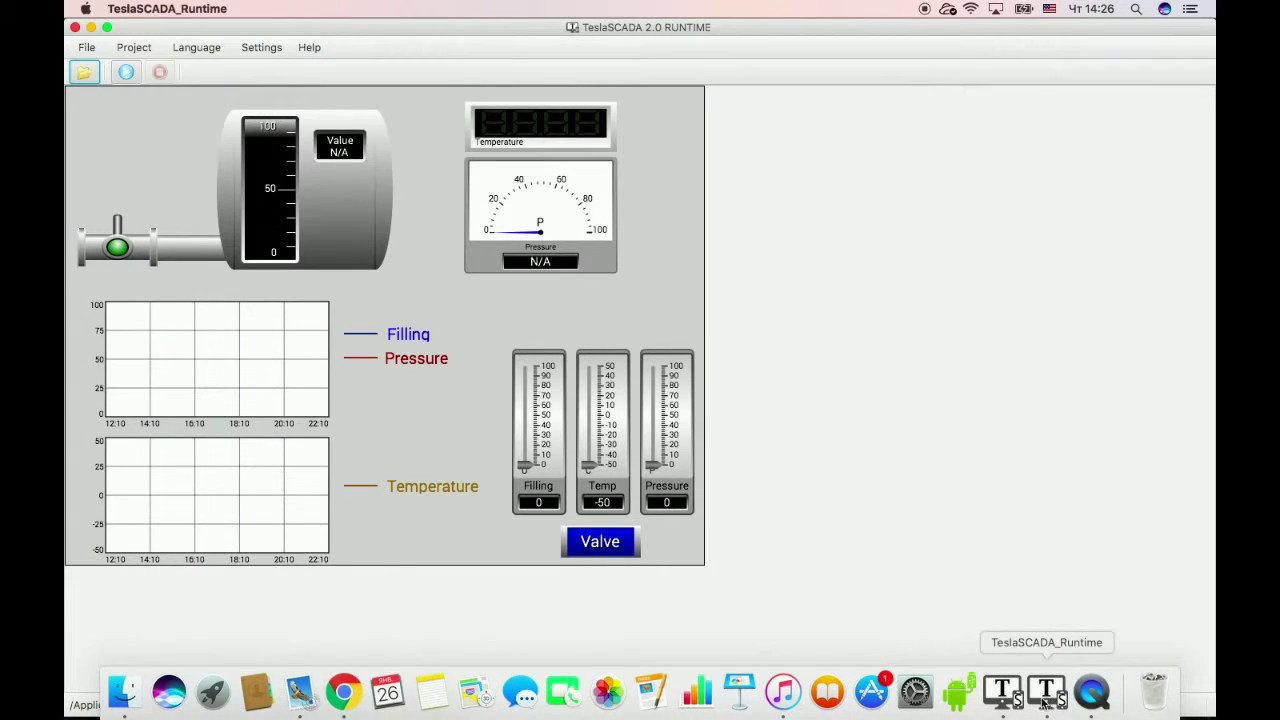
left_click(85, 75)
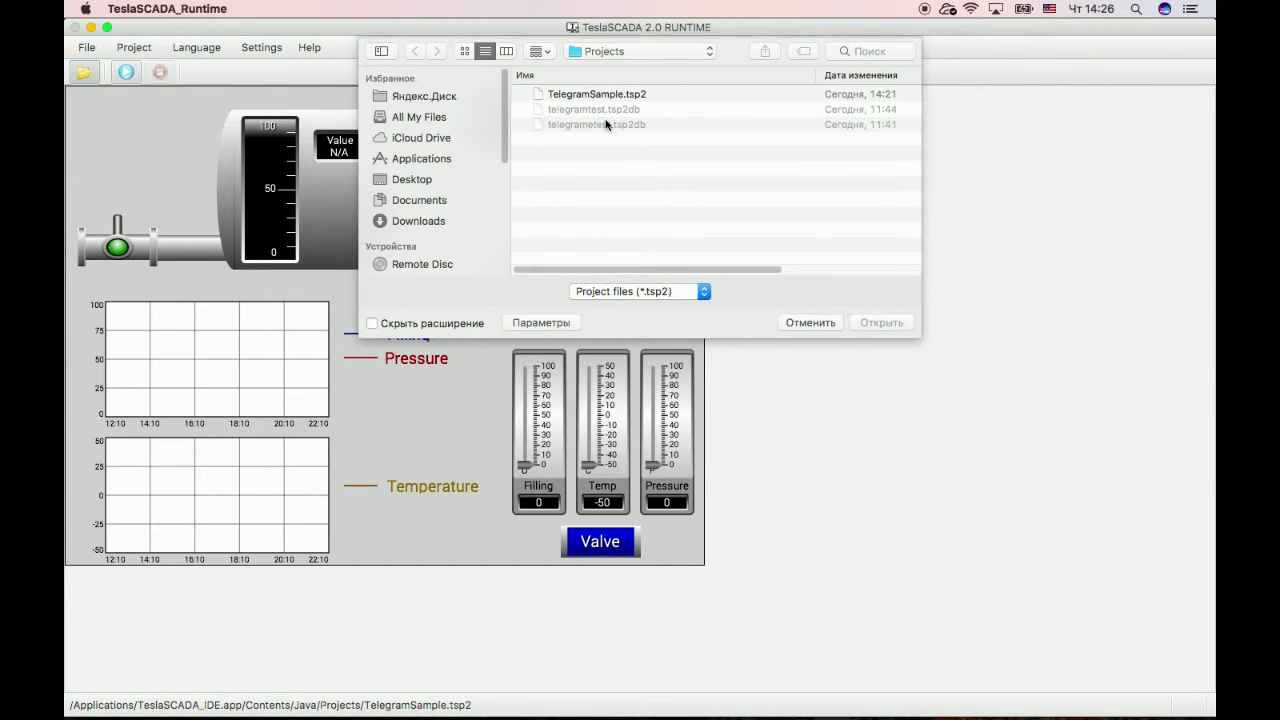
double_click(603, 97)
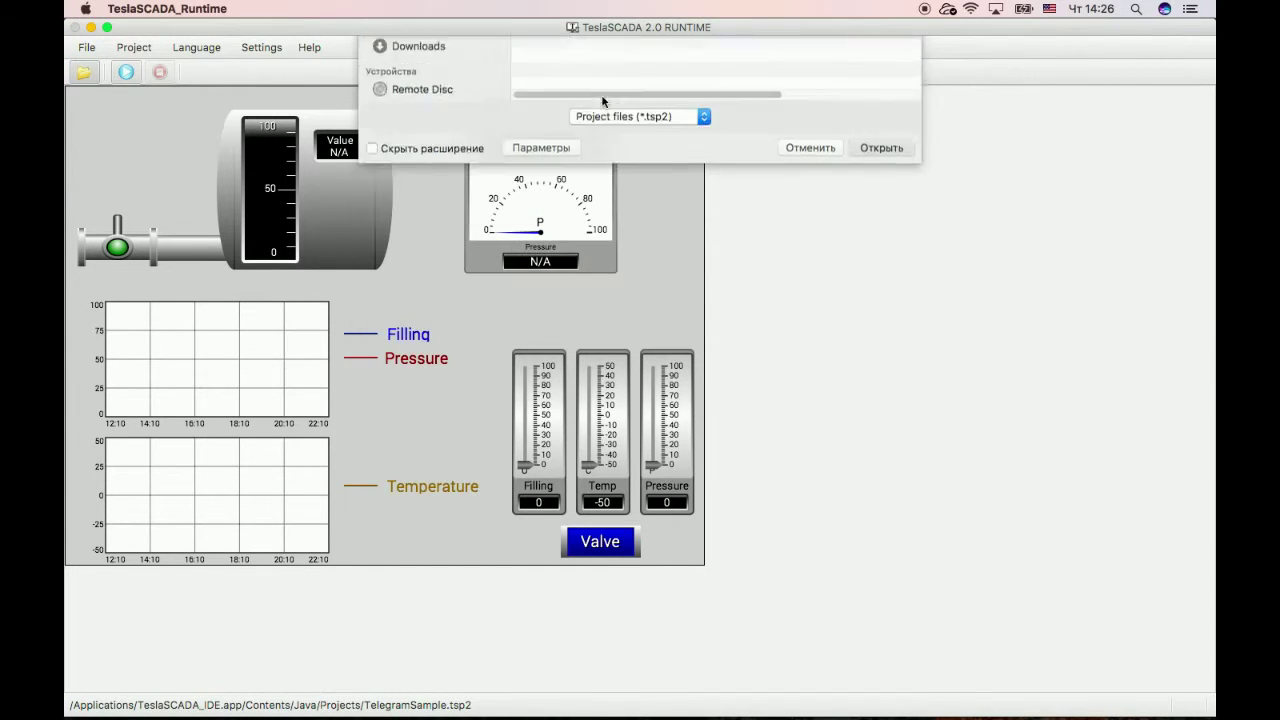
left_click(124, 74)
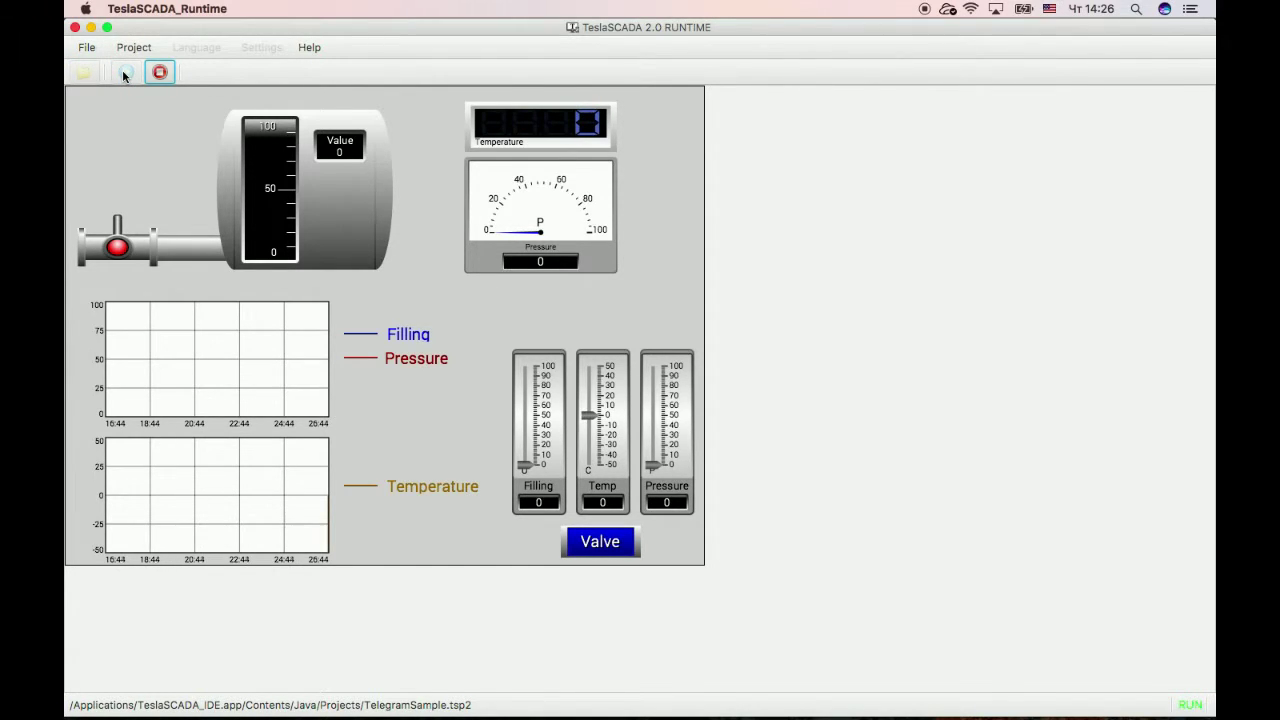
- Switch to Chrome and start the teslascada2 bot in its Telegram chat
mouse_move(520, 712)
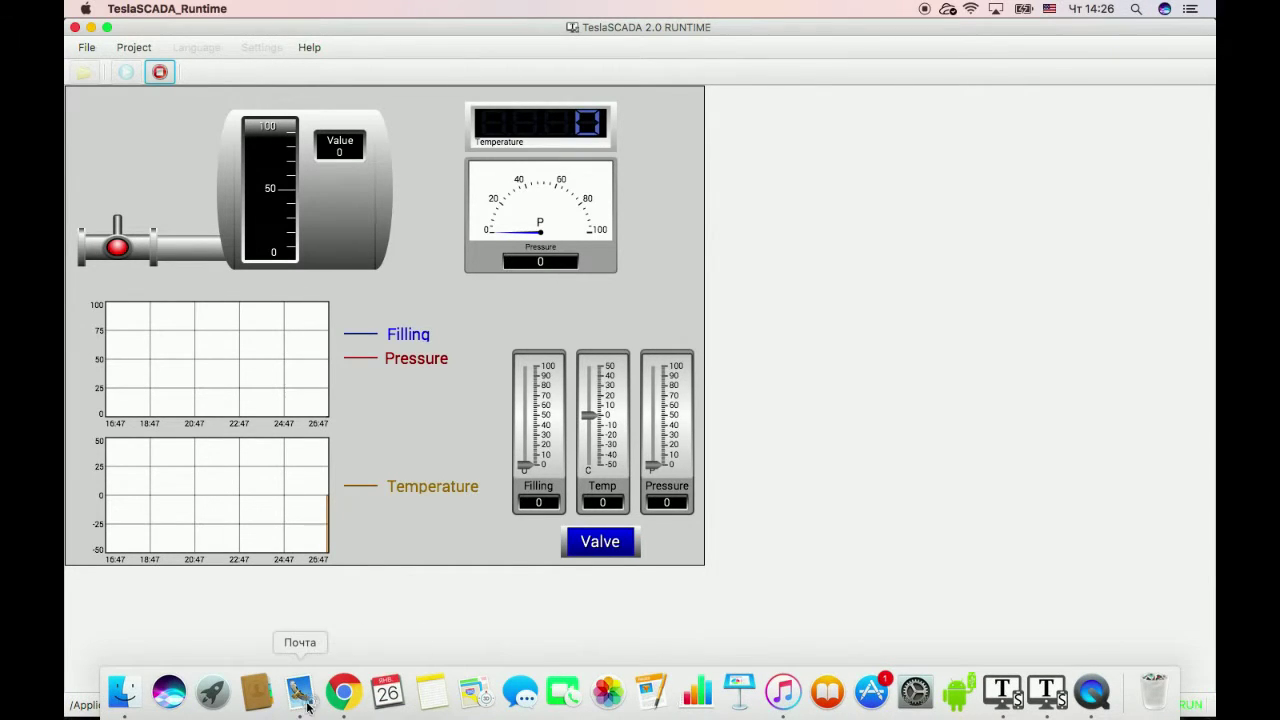
left_click(343, 702)
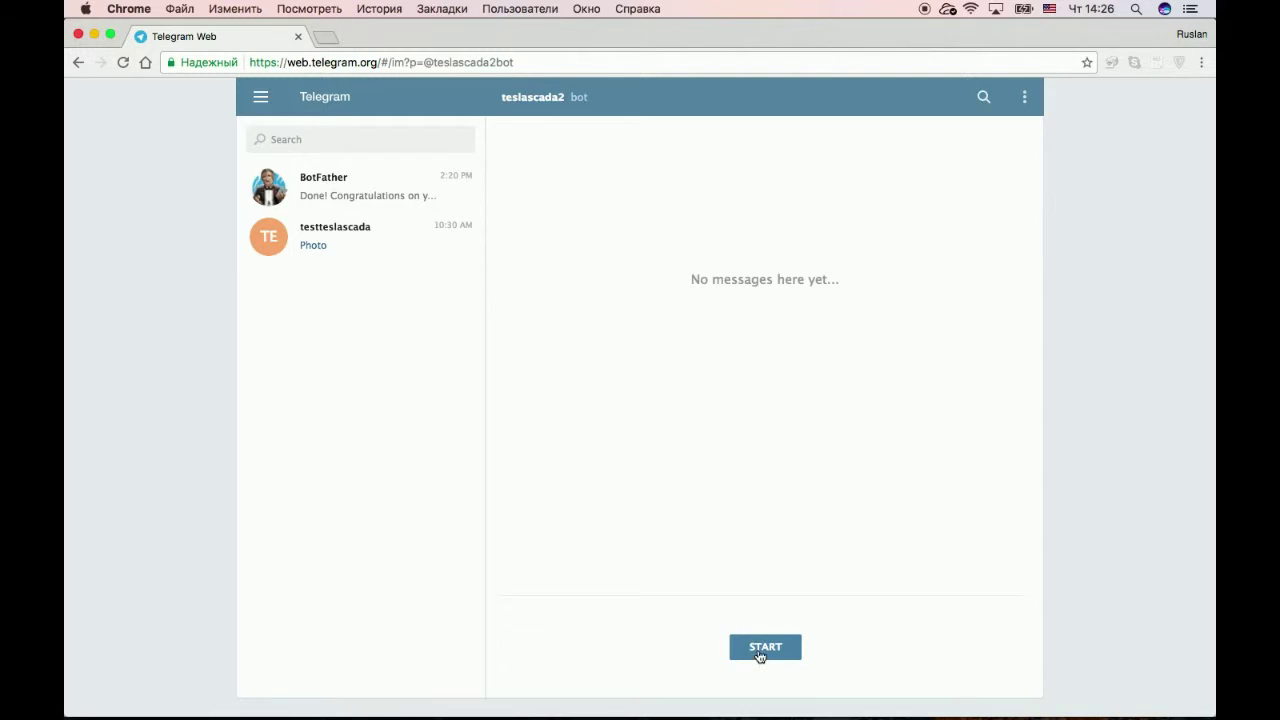
left_click(763, 648)
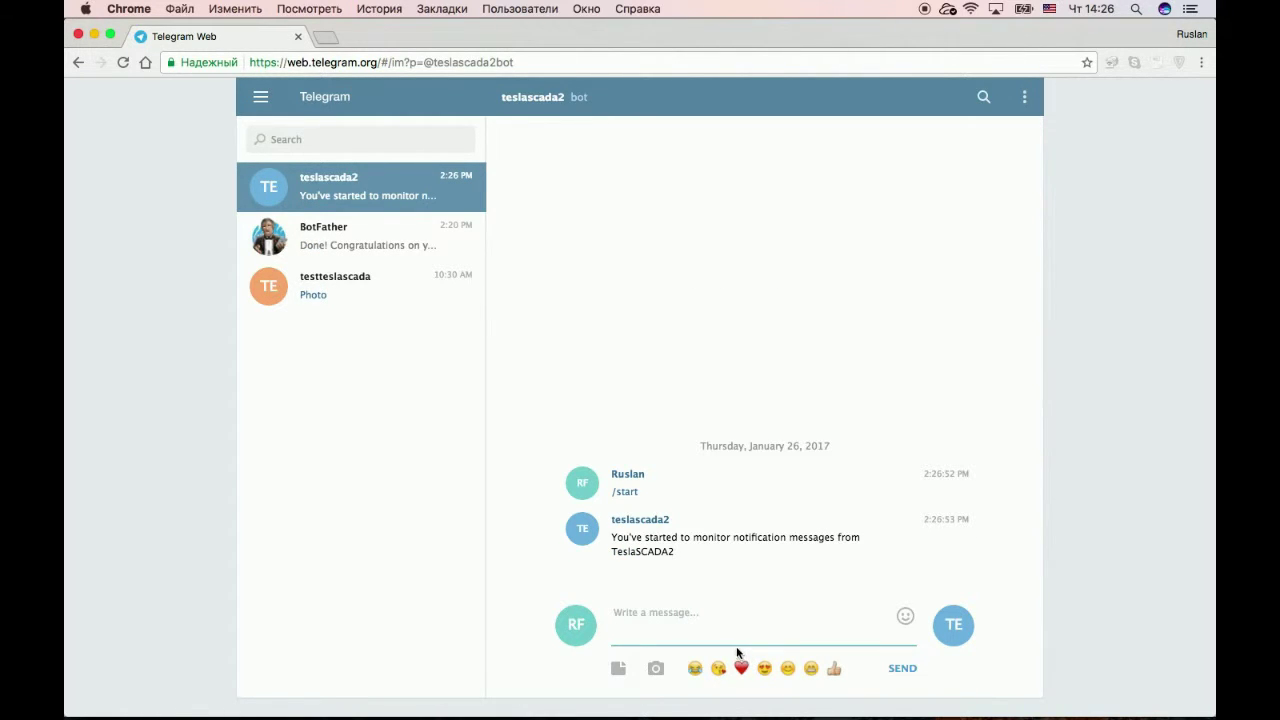
- Switch to TeslaSCADA Runtime, raise the Filling slider to about 94 and dismiss the alarm message
mouse_move(760, 715)
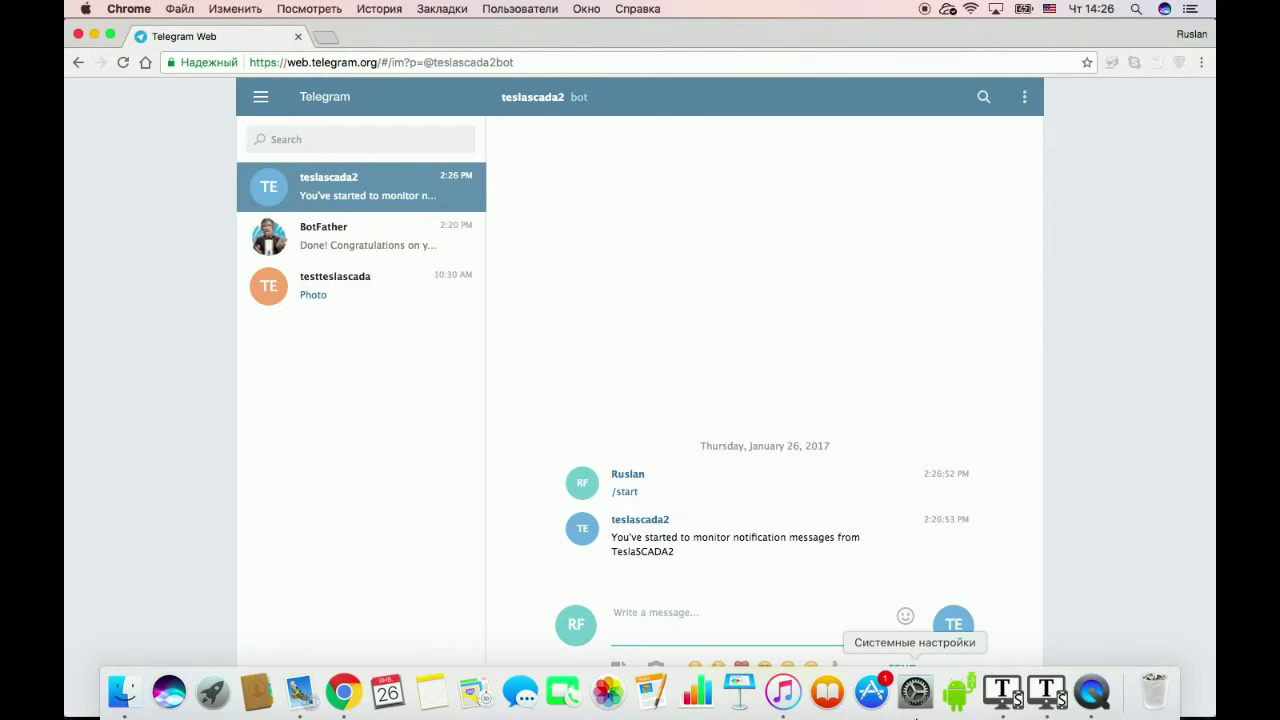
left_click(1053, 697)
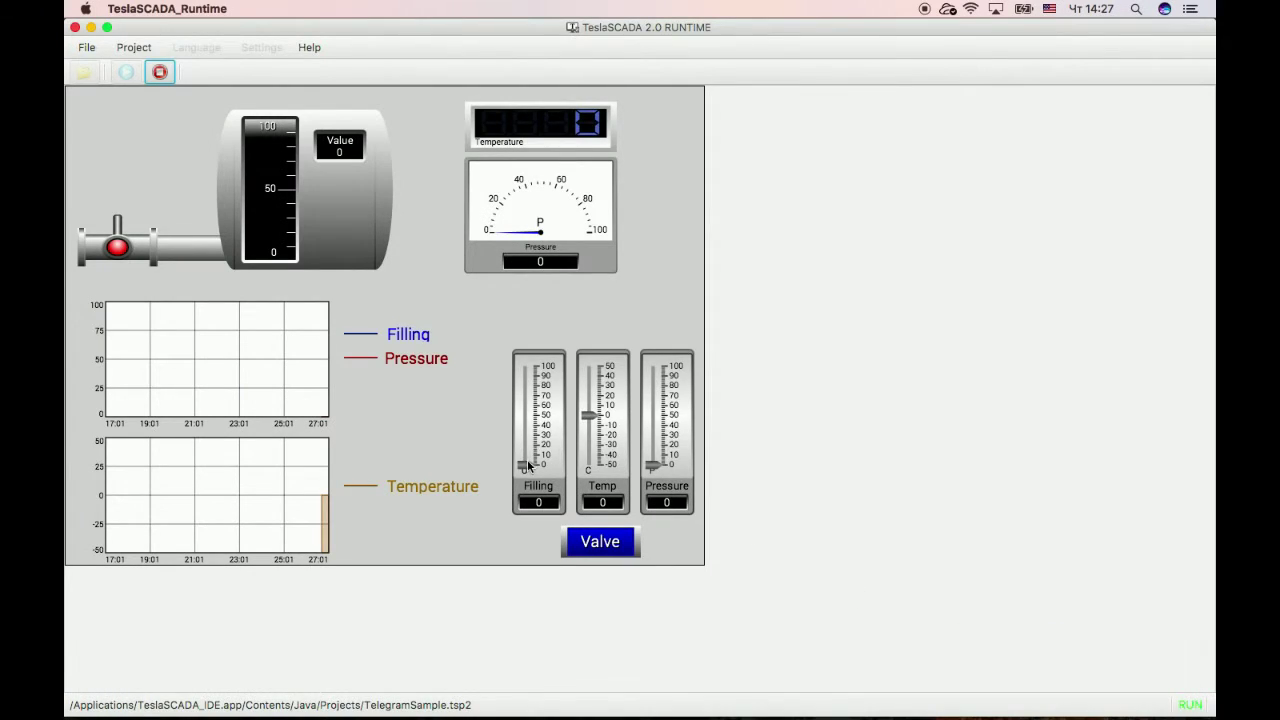
left_click_drag(524, 465, 522, 372)
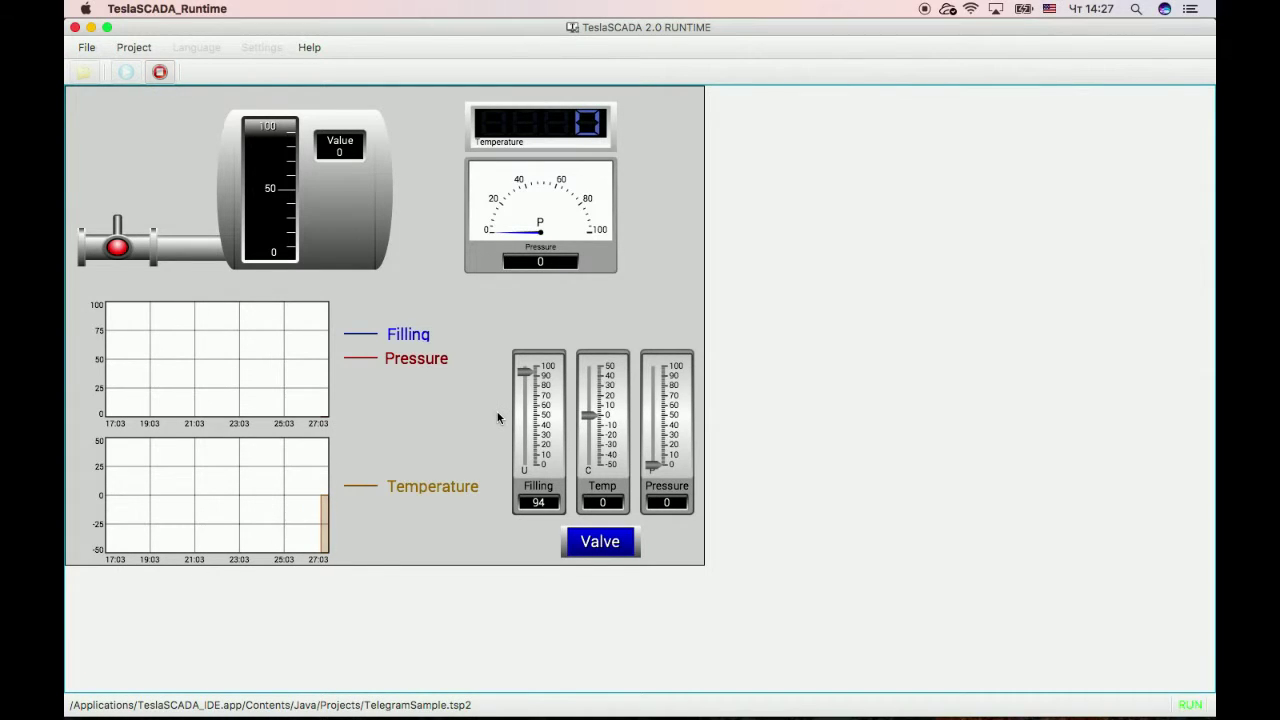
left_click(767, 302)
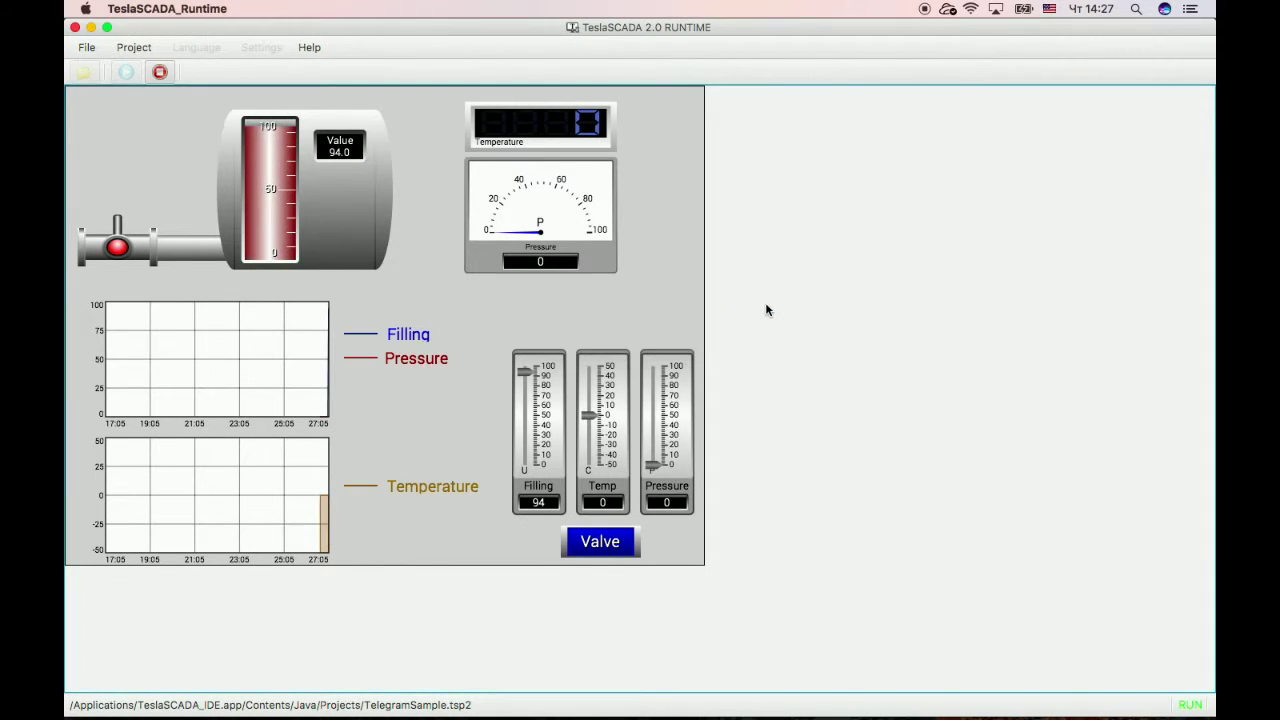
- Check the teslascada2 chat in Chrome for the Filling notification, then replace the Telegram tab with a new blank tab
mouse_move(388, 712)
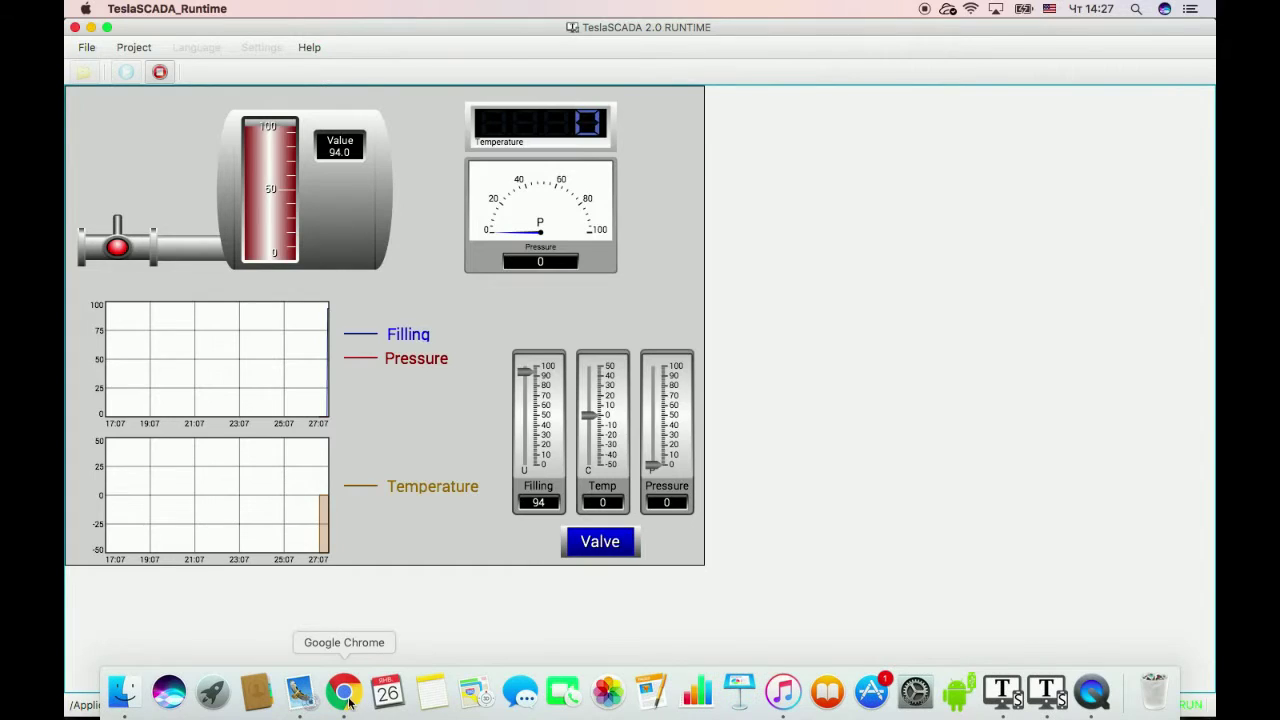
left_click(345, 692)
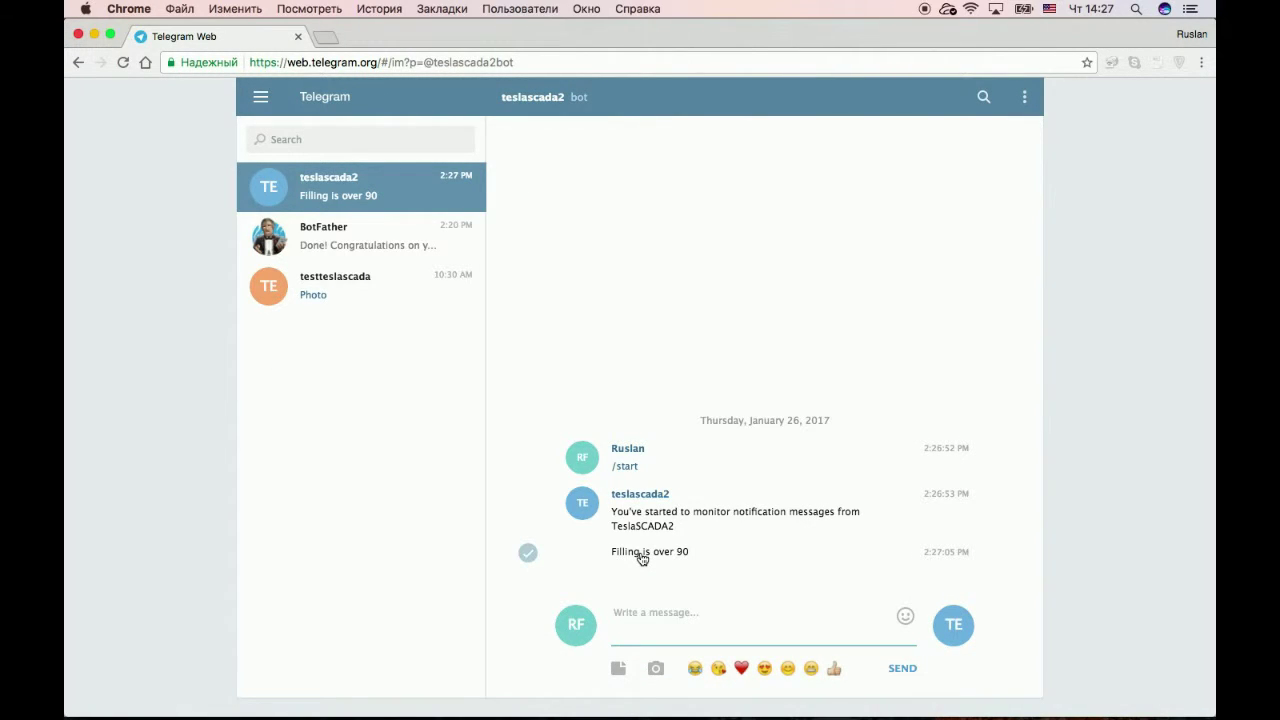
left_click(325, 37)
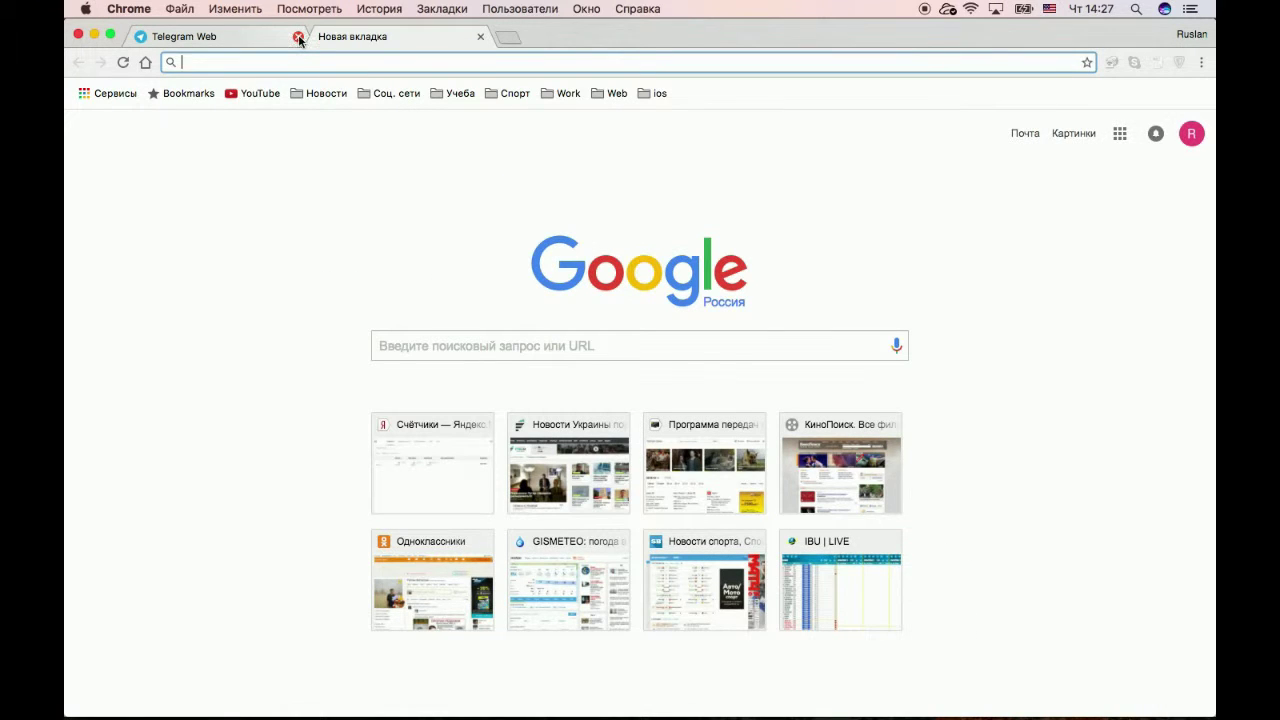
left_click(298, 37)
- Switch to TeslaSCADA Runtime and toggle the valve open and closed again, acknowledging the message after each change
mouse_move(985, 714)
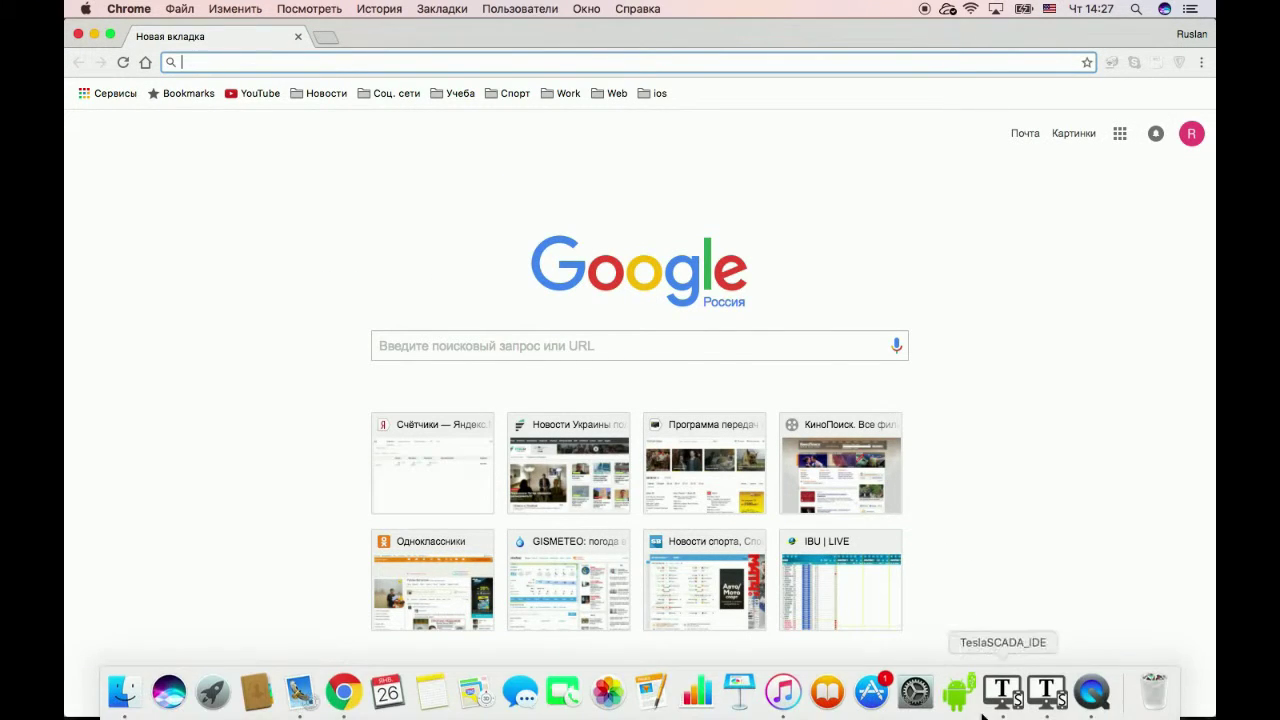
left_click(594, 550)
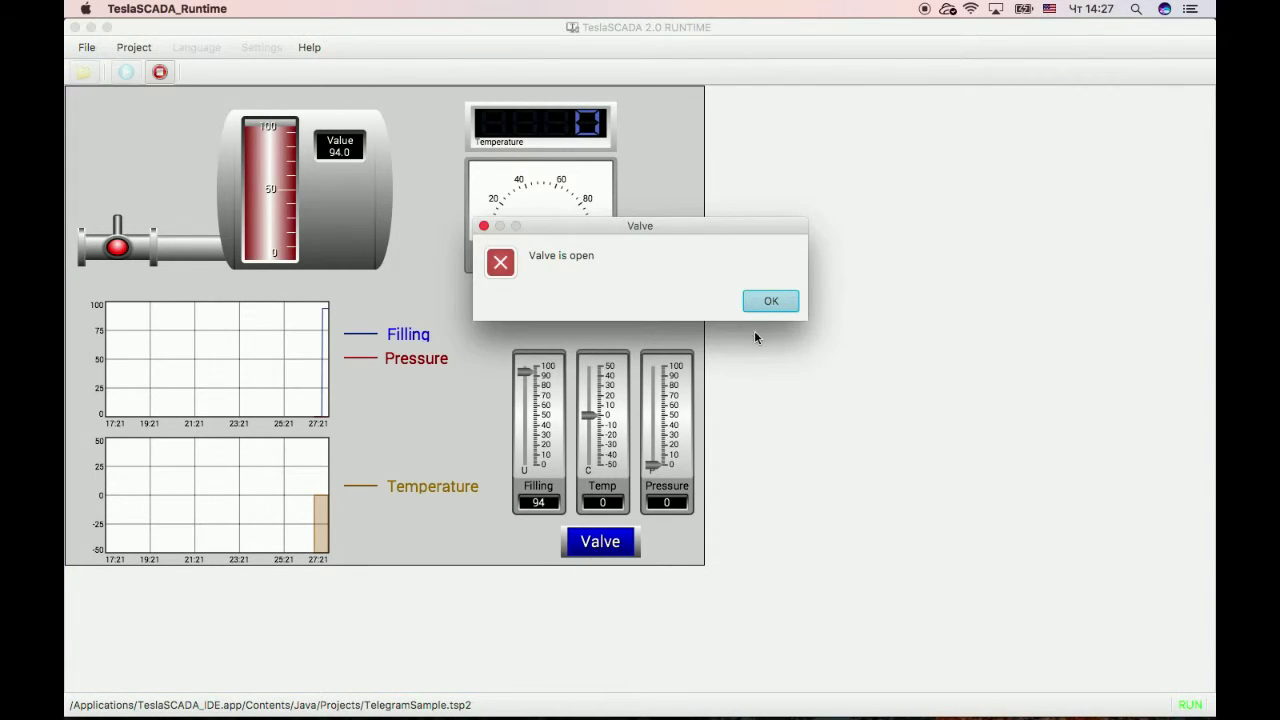
left_click(763, 305)
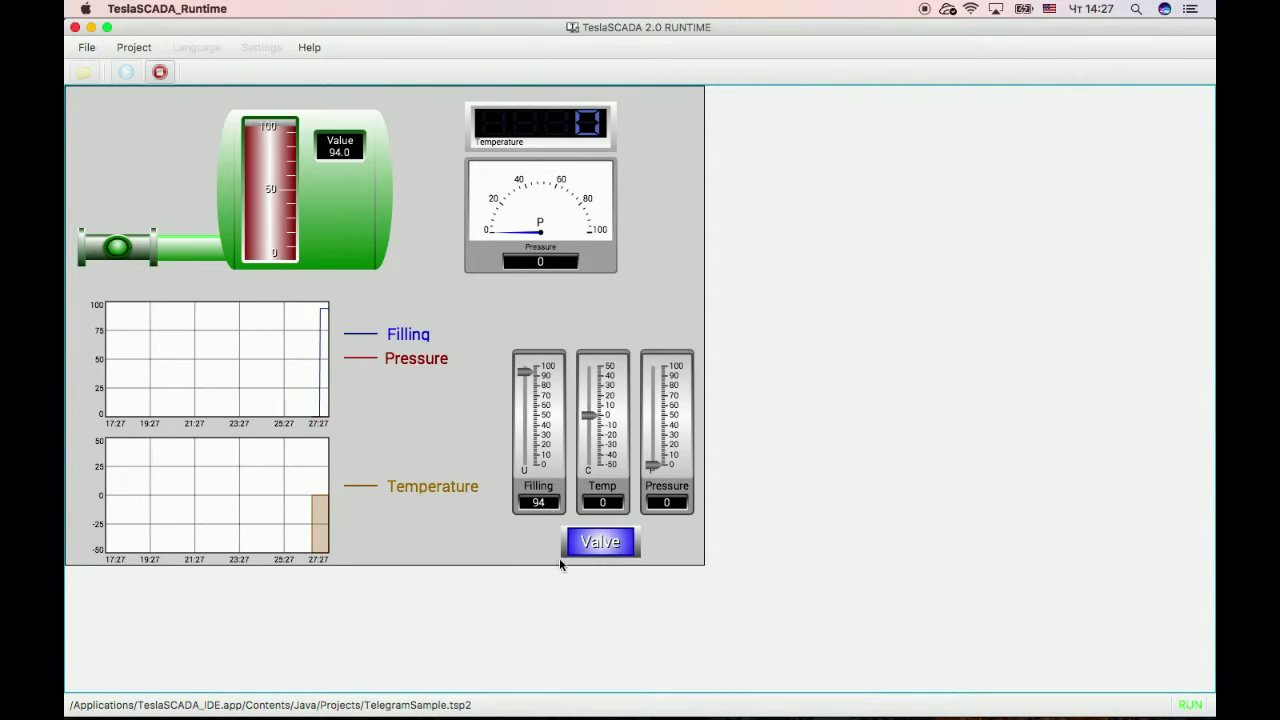
left_click(599, 545)
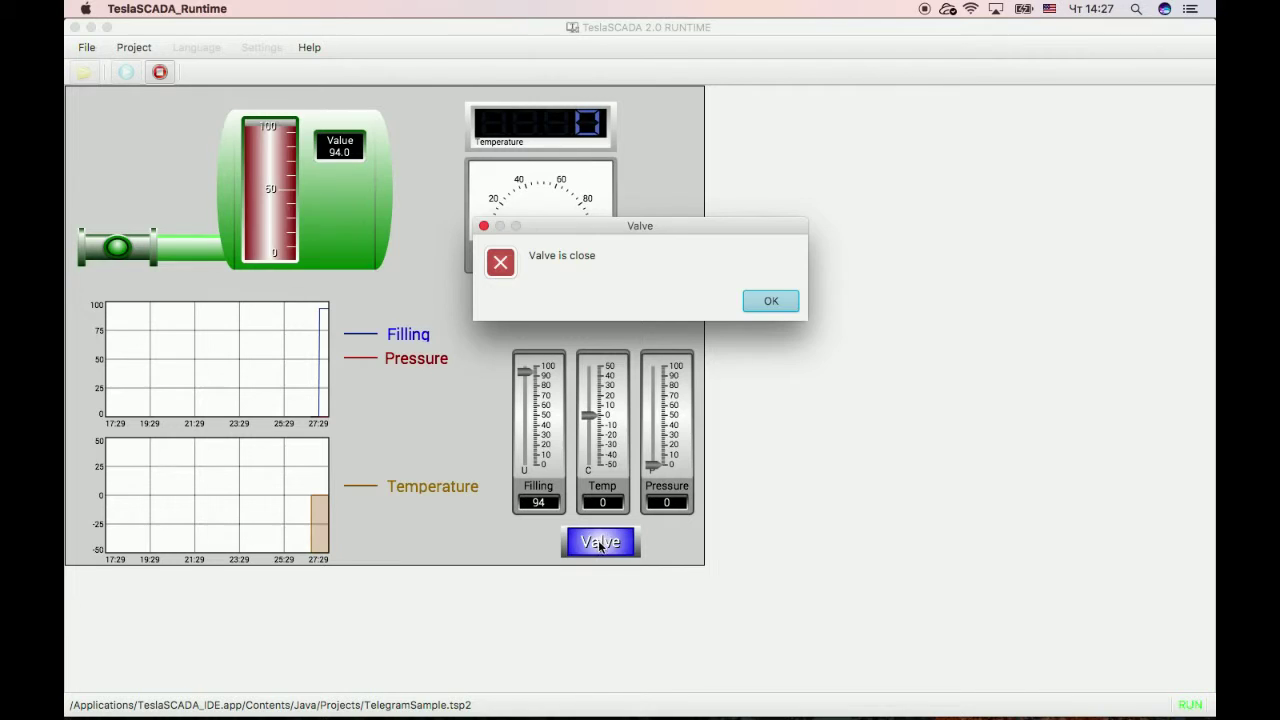
left_click(780, 302)
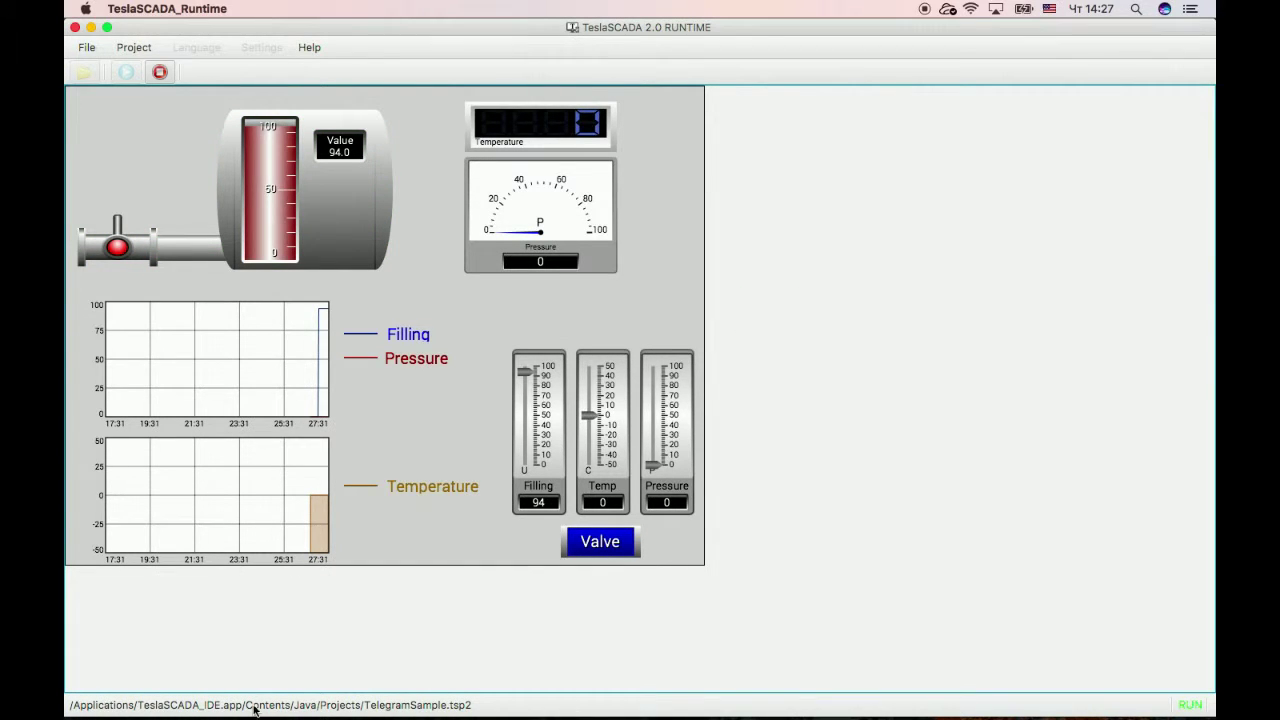
- Switch to Chrome and open the teslascada2 chat from its Telegram alert about the valve
mouse_move(170, 710)
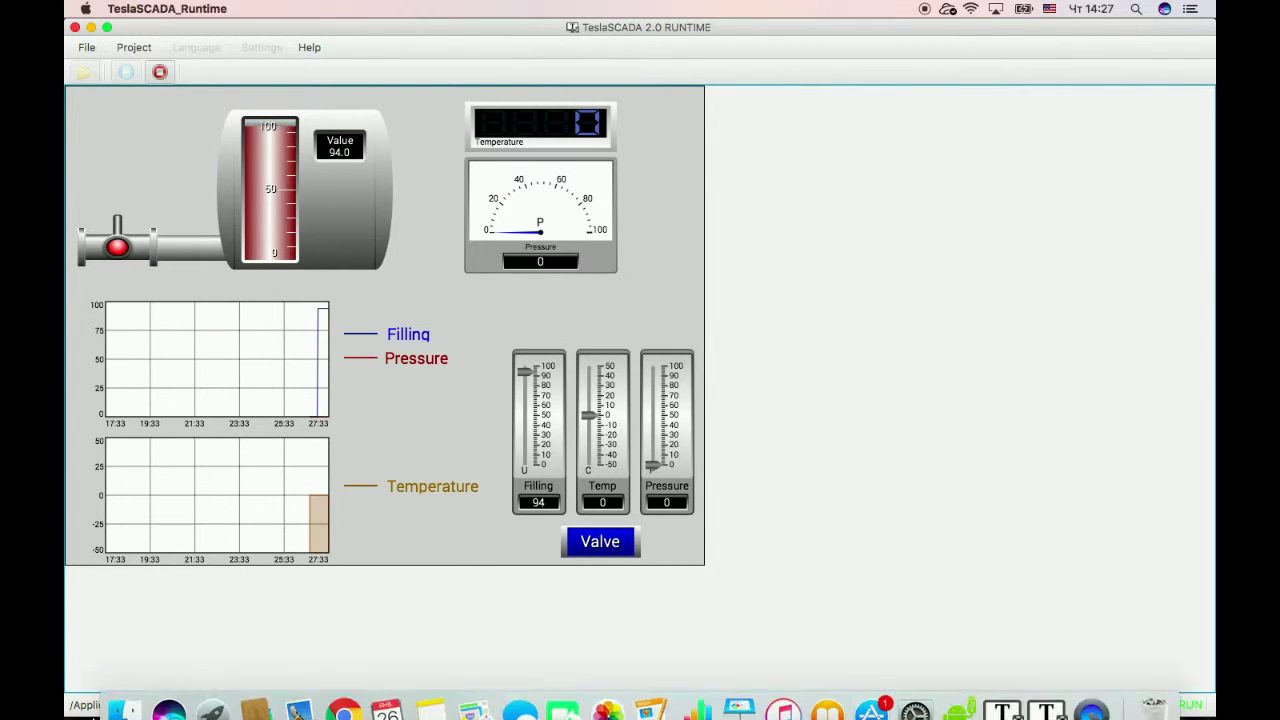
left_click(343, 692)
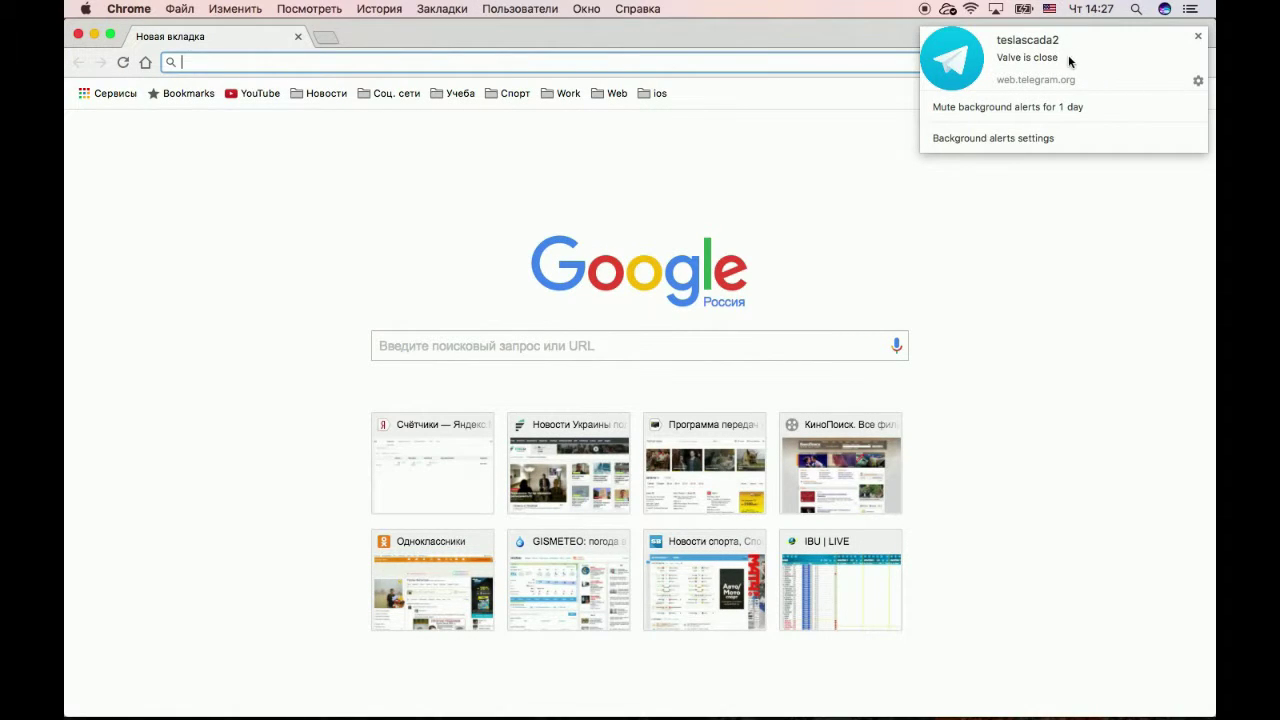
left_click(1052, 58)
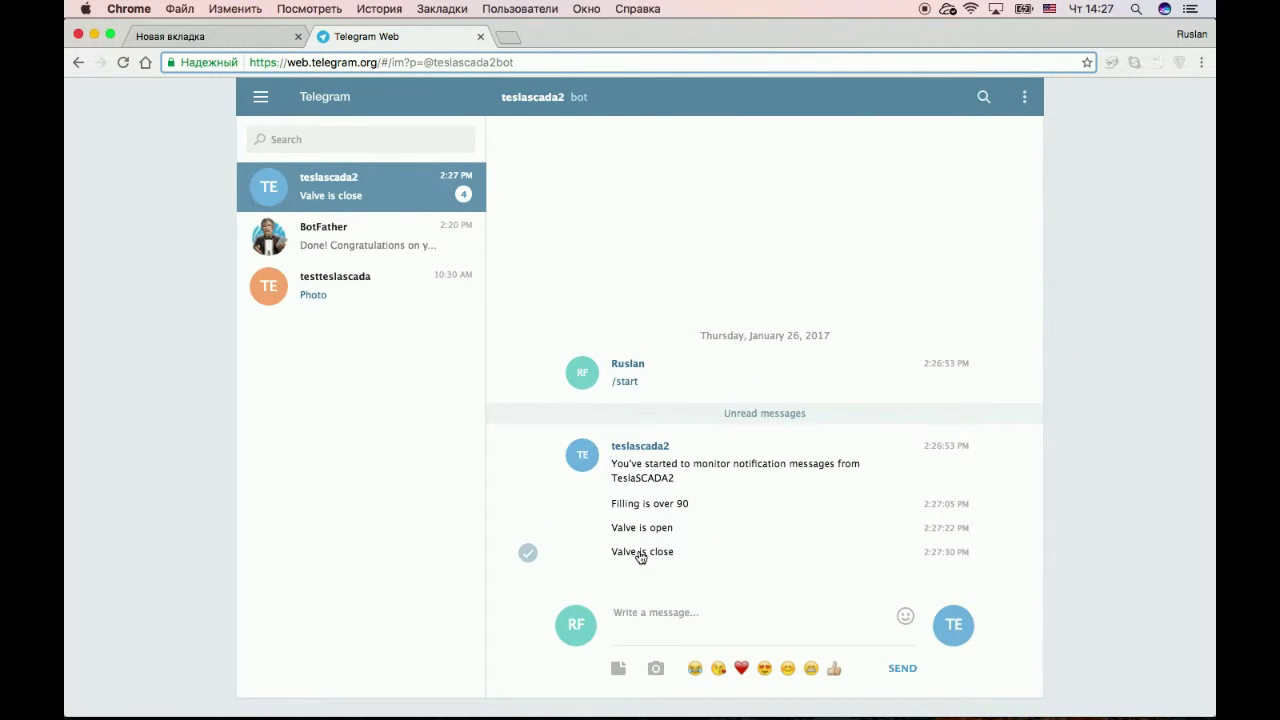
- Send the /stop command to the teslascada2 bot to stop monitoring notification messages
left_click(637, 615)
type("/st")
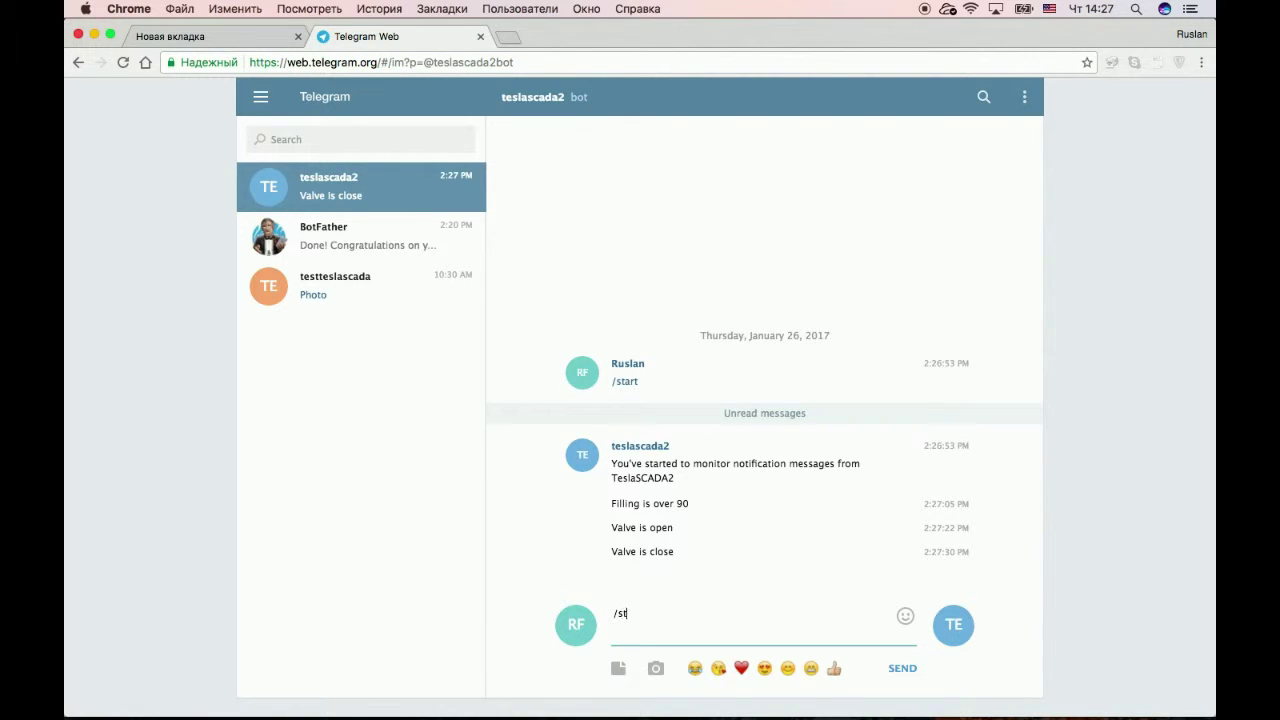
type("op")
key("Return")
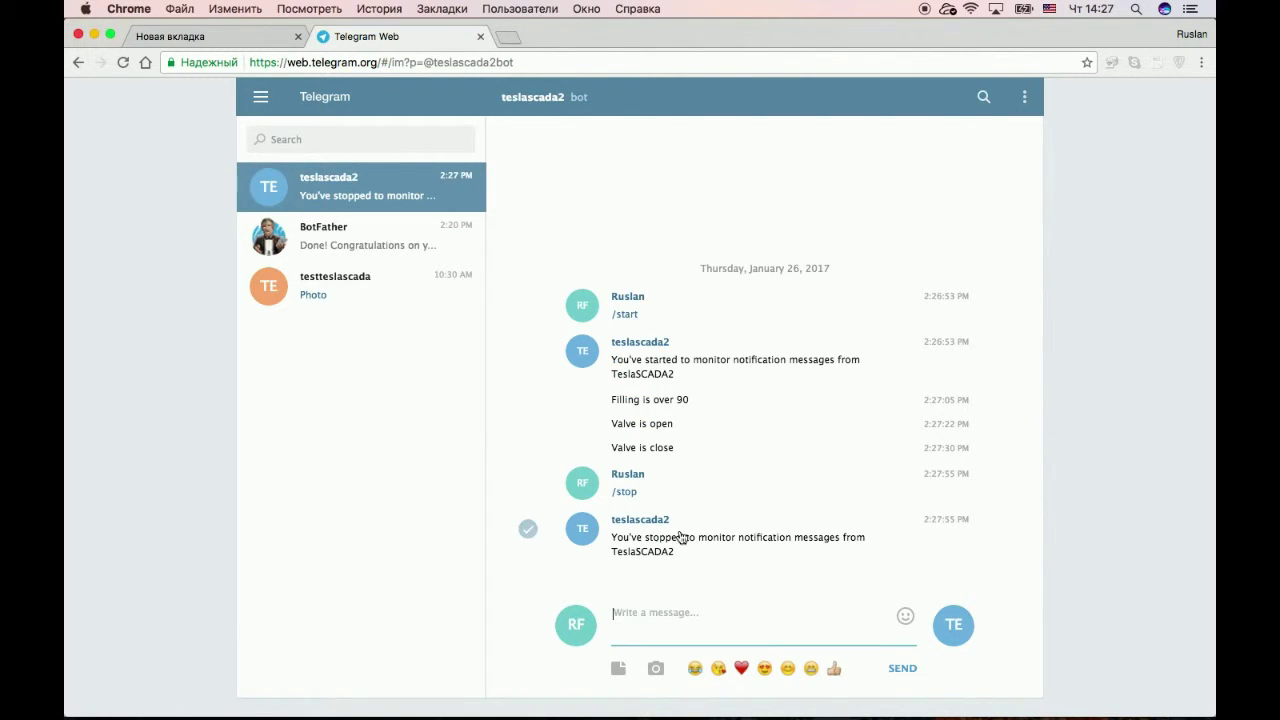
- Switch to TeslaSCADA Runtime, lower the Filling slider to about 8.3 and dismiss the alarm message
mouse_move(651, 716)
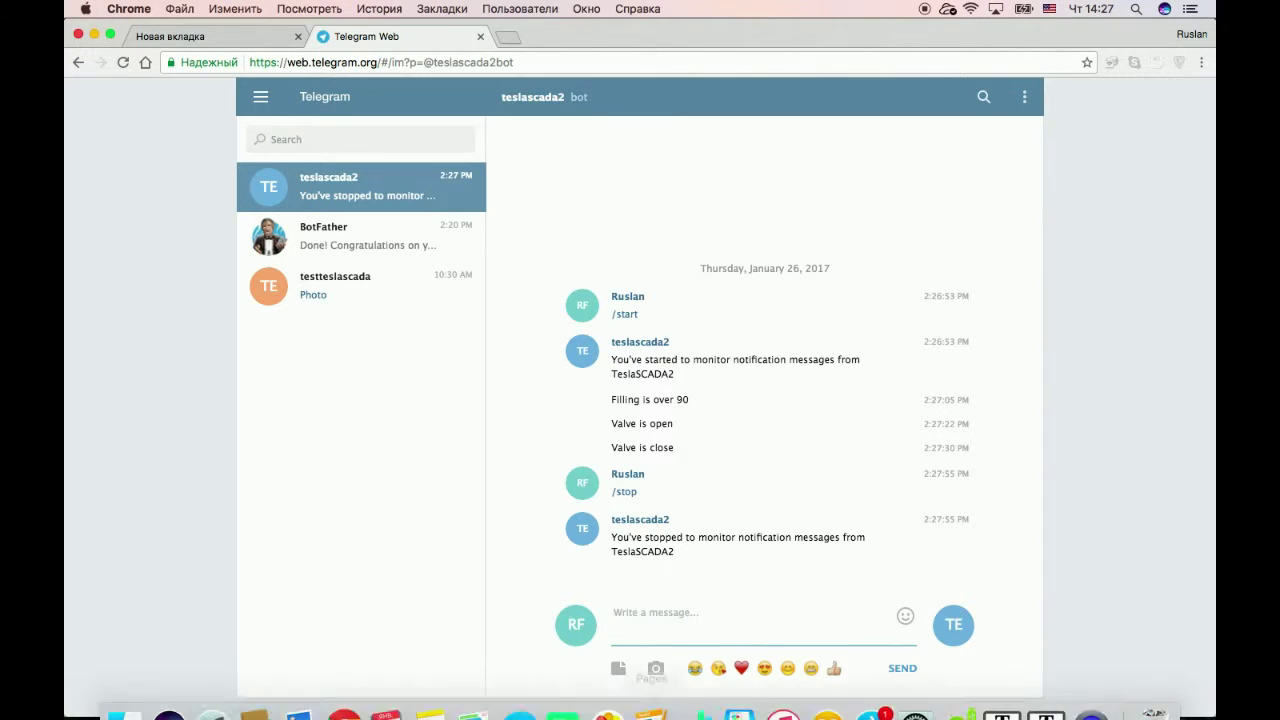
left_click(1046, 694)
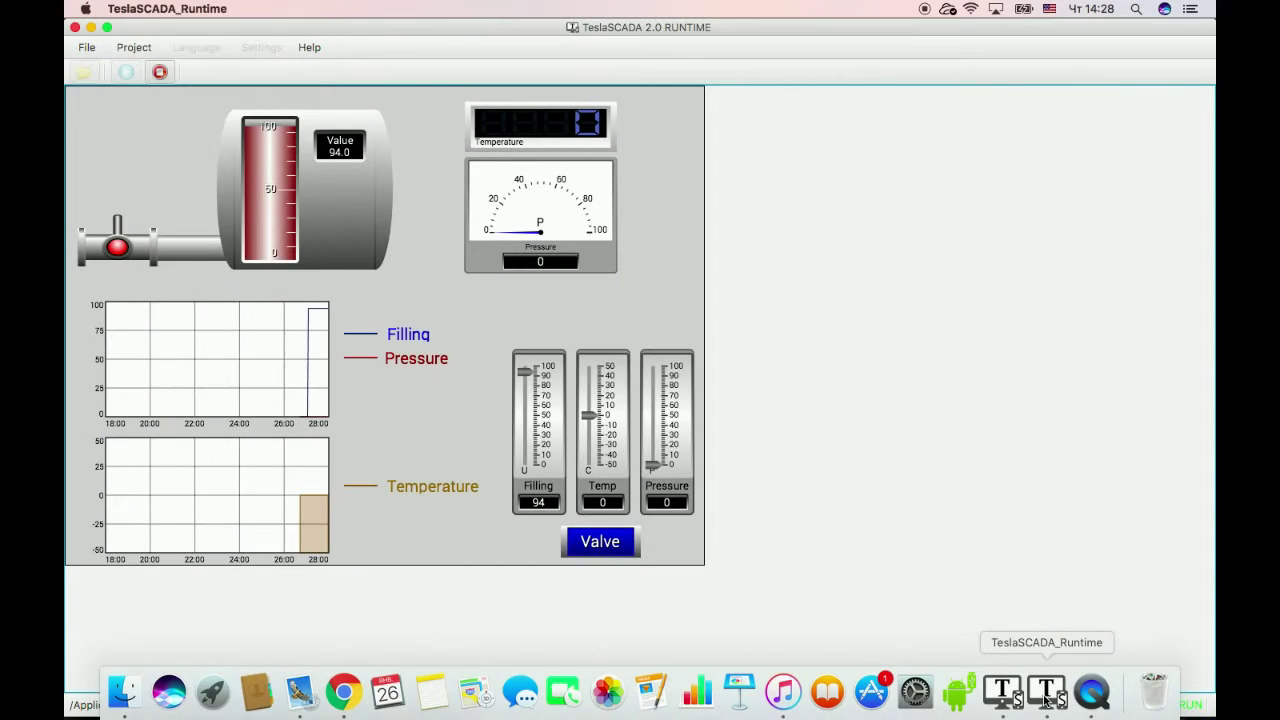
left_click_drag(523, 371, 524, 454)
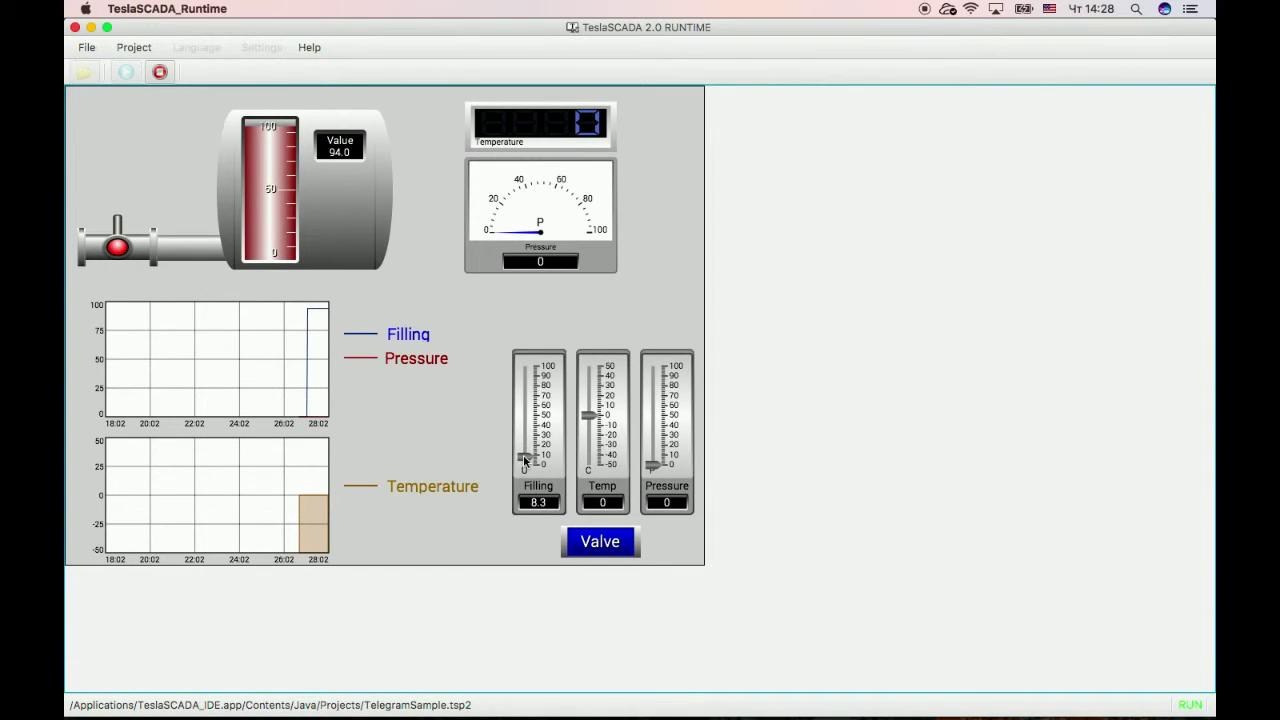
left_click(762, 302)
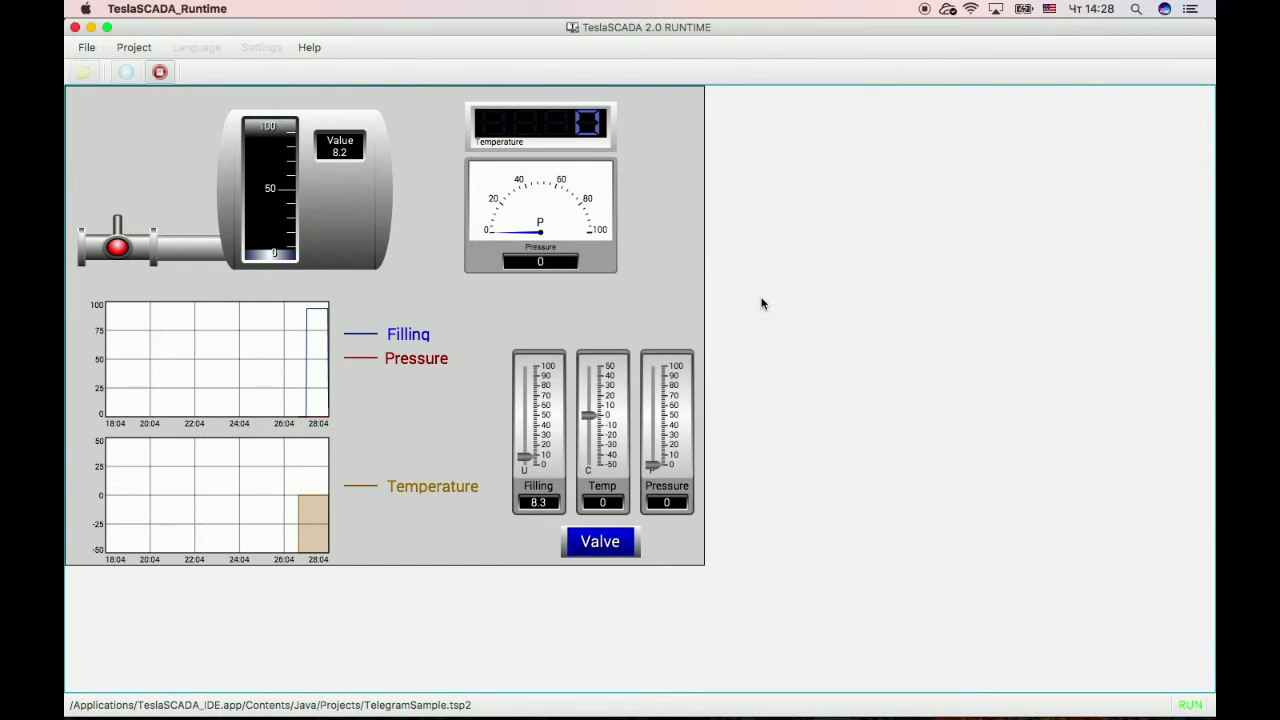
- Switch to Chrome, check the teslascada2 chat for new notifications and send the bot the /help command
mouse_move(387, 700)
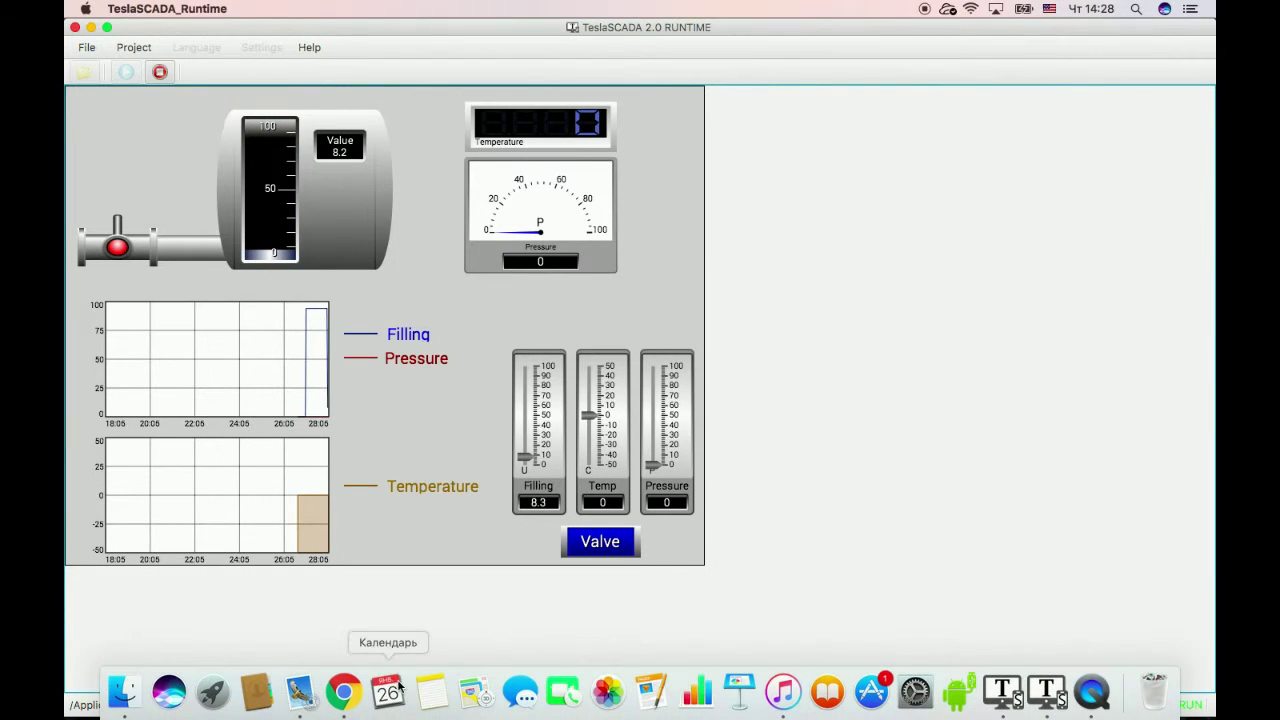
left_click(346, 692)
left_click(649, 606)
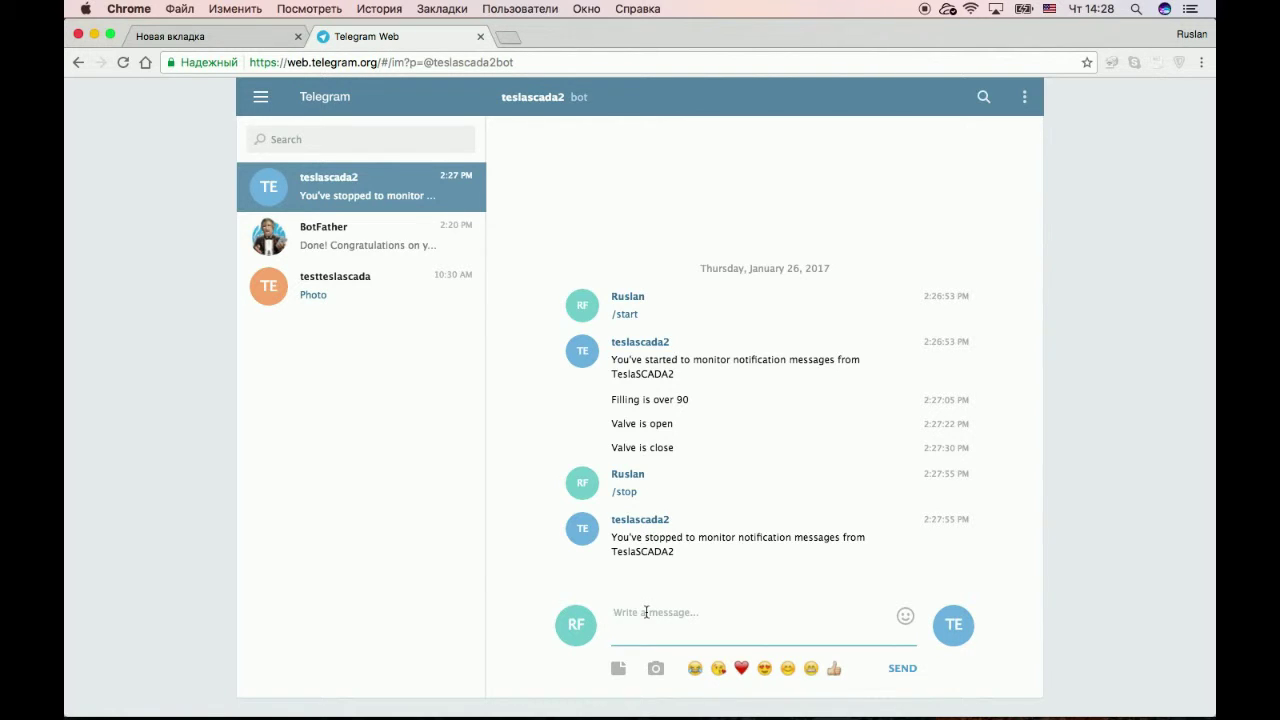
type("/help")
key("Return")
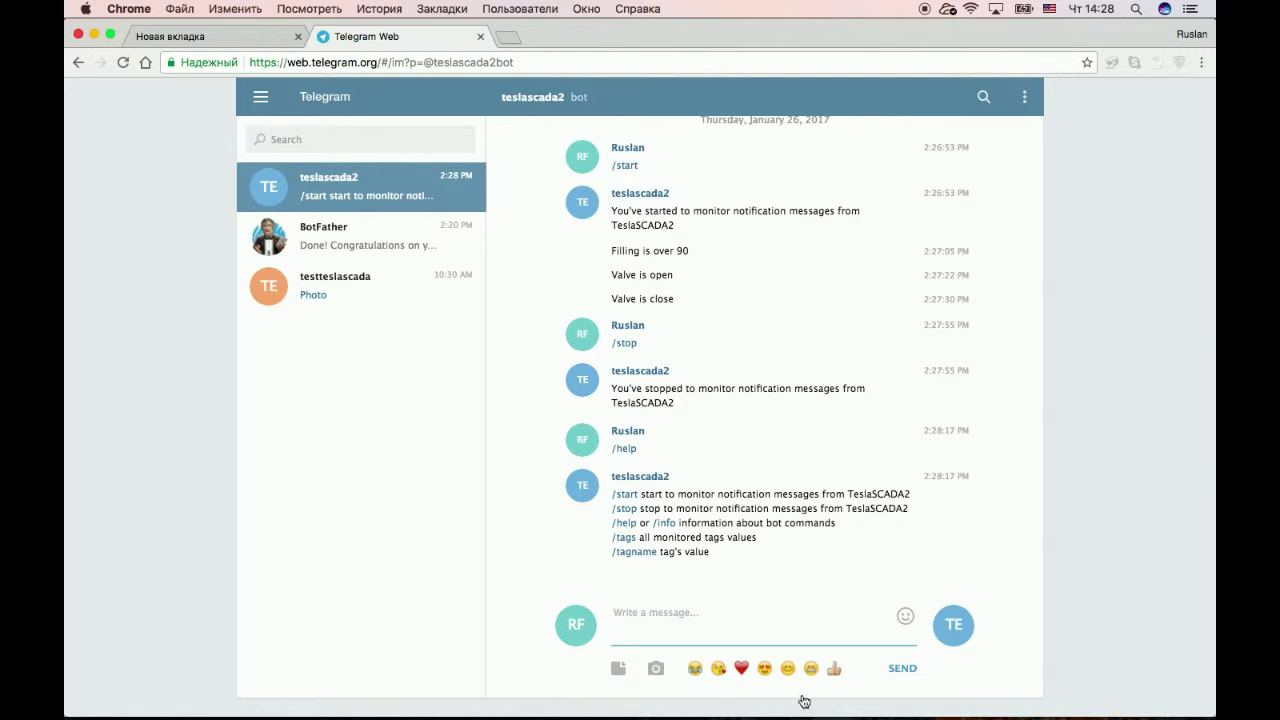
left_click(1046, 692)
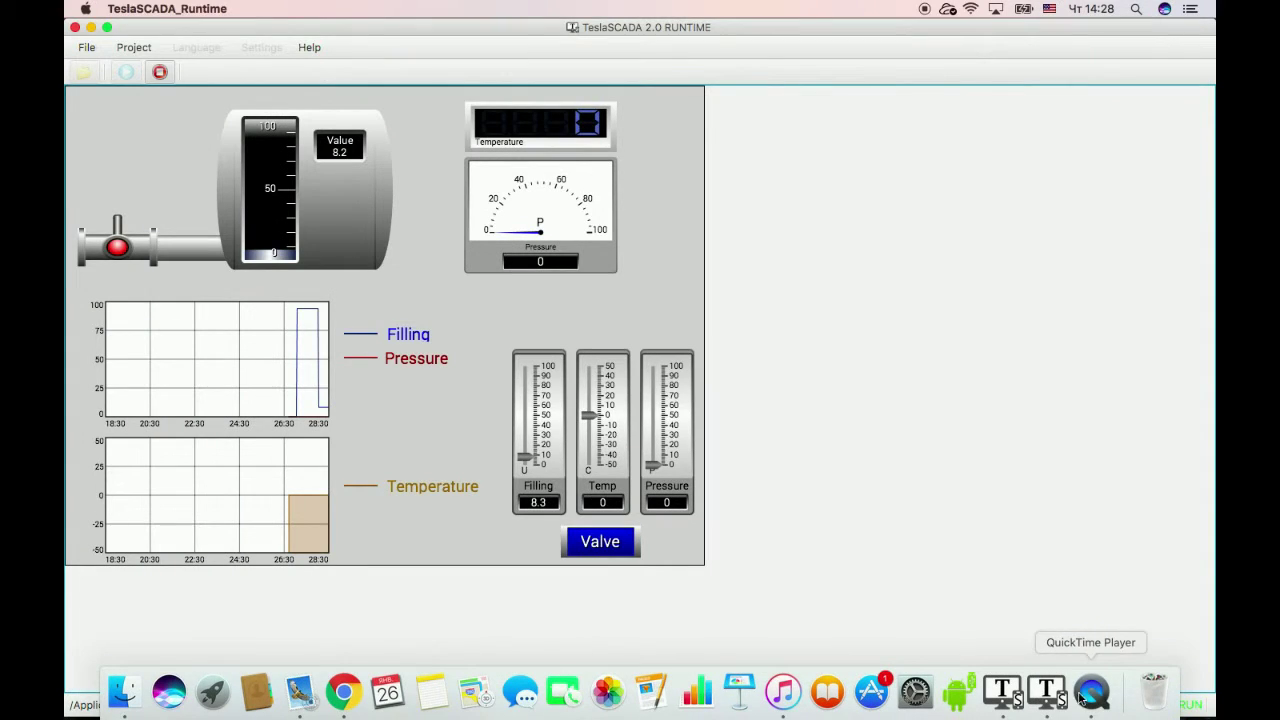
left_click(1080, 697)
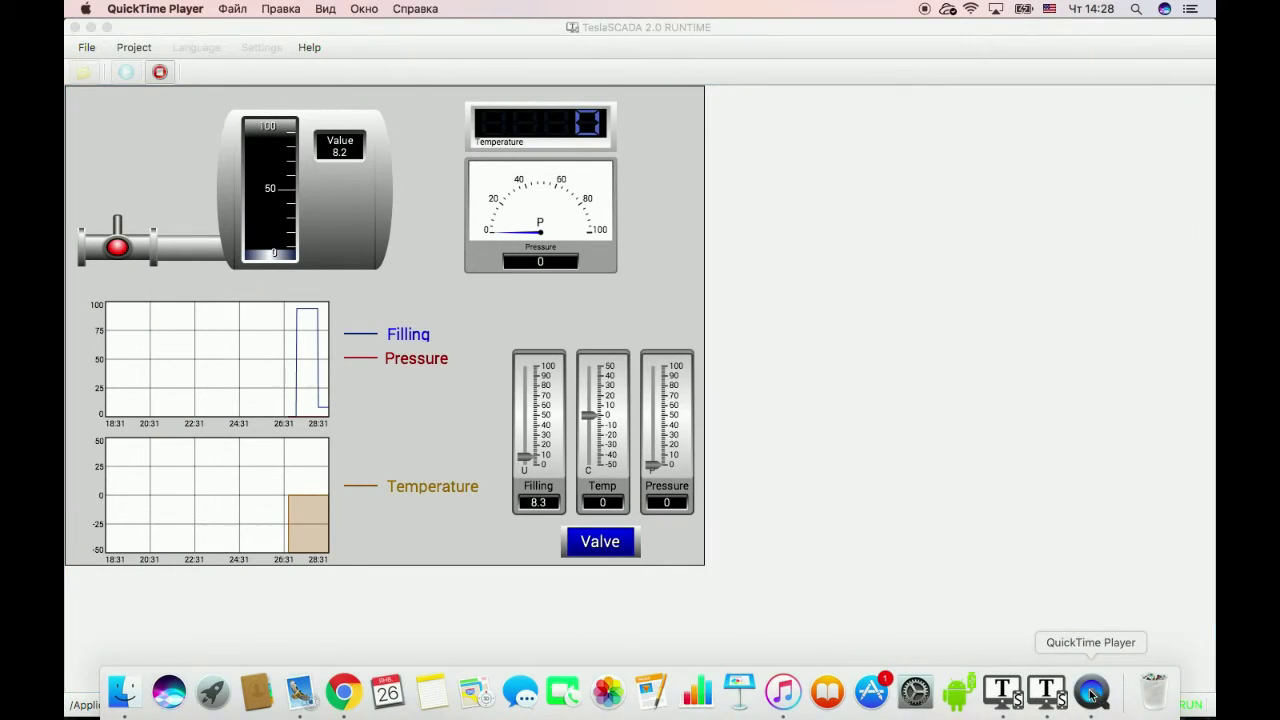
left_click(1015, 698)
- Return to the teslascada2 chat in Chrome and request all monitored tag values with the /tags command
left_click(341, 700)
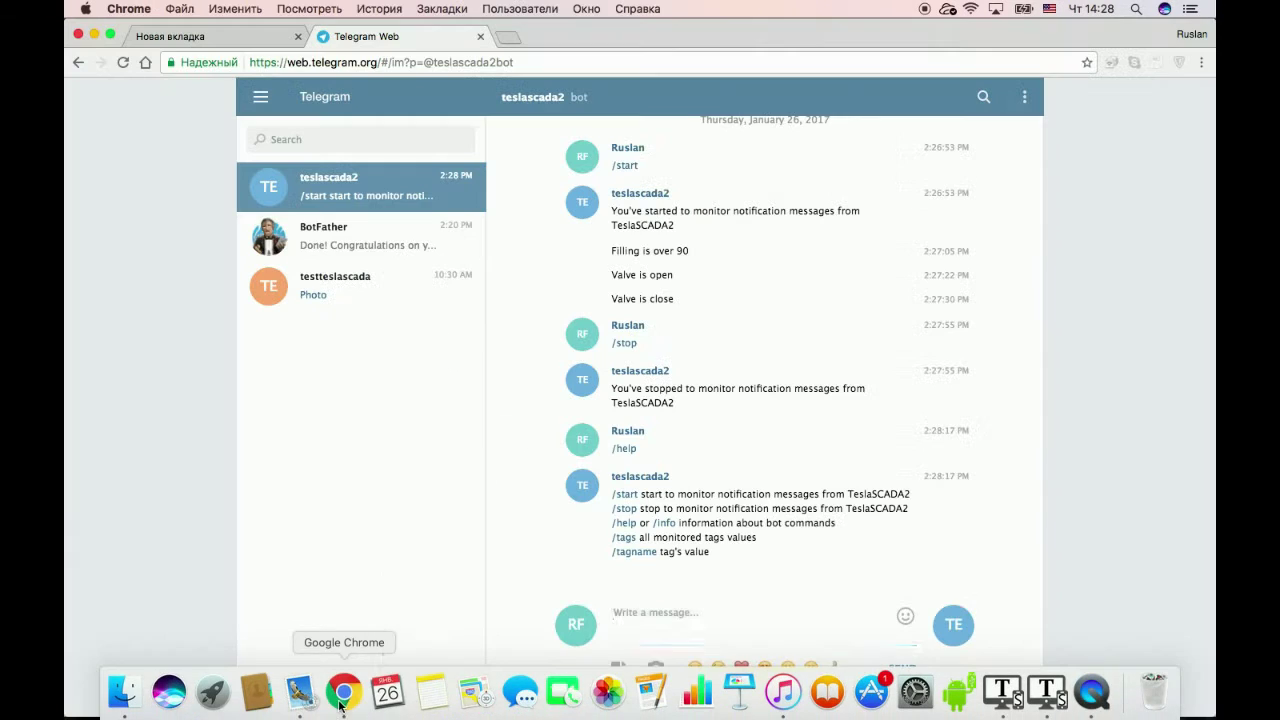
type("/tags")
key("Return")
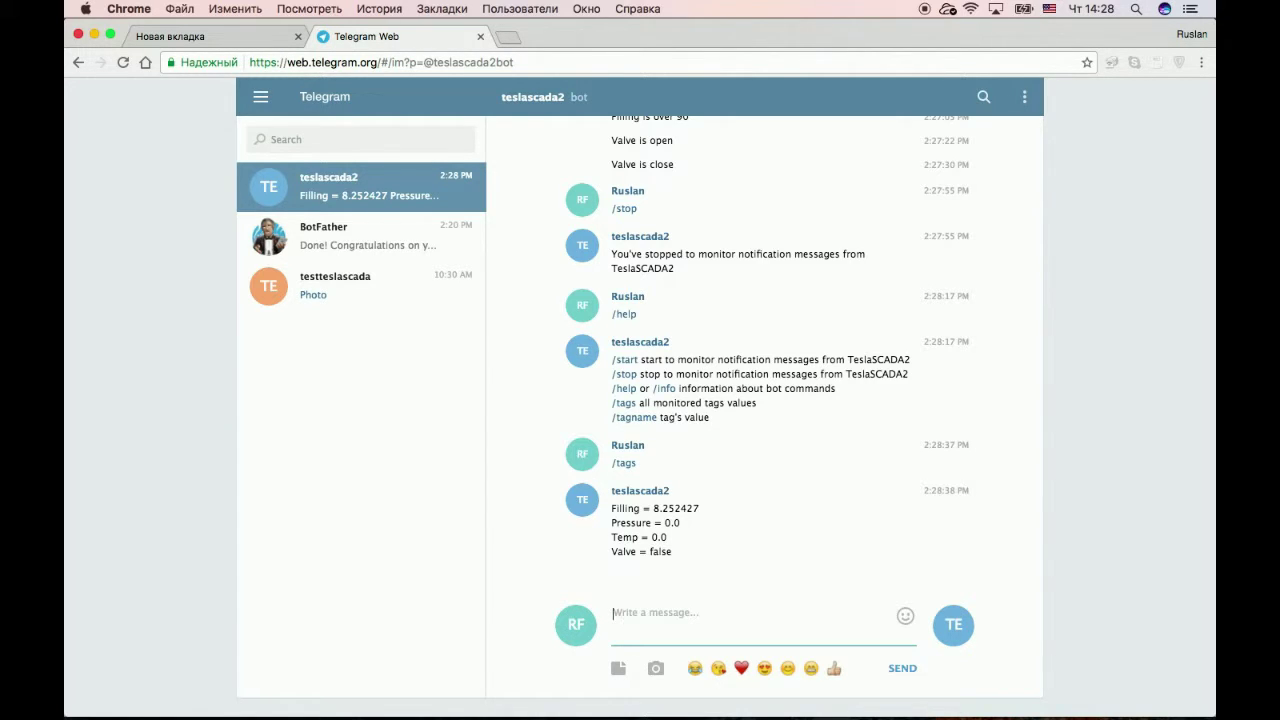
- Send the tag name Filling to the bot and request its history charts for 30 min, 3 hours and 6 hours
type("Filling")
key("Return")
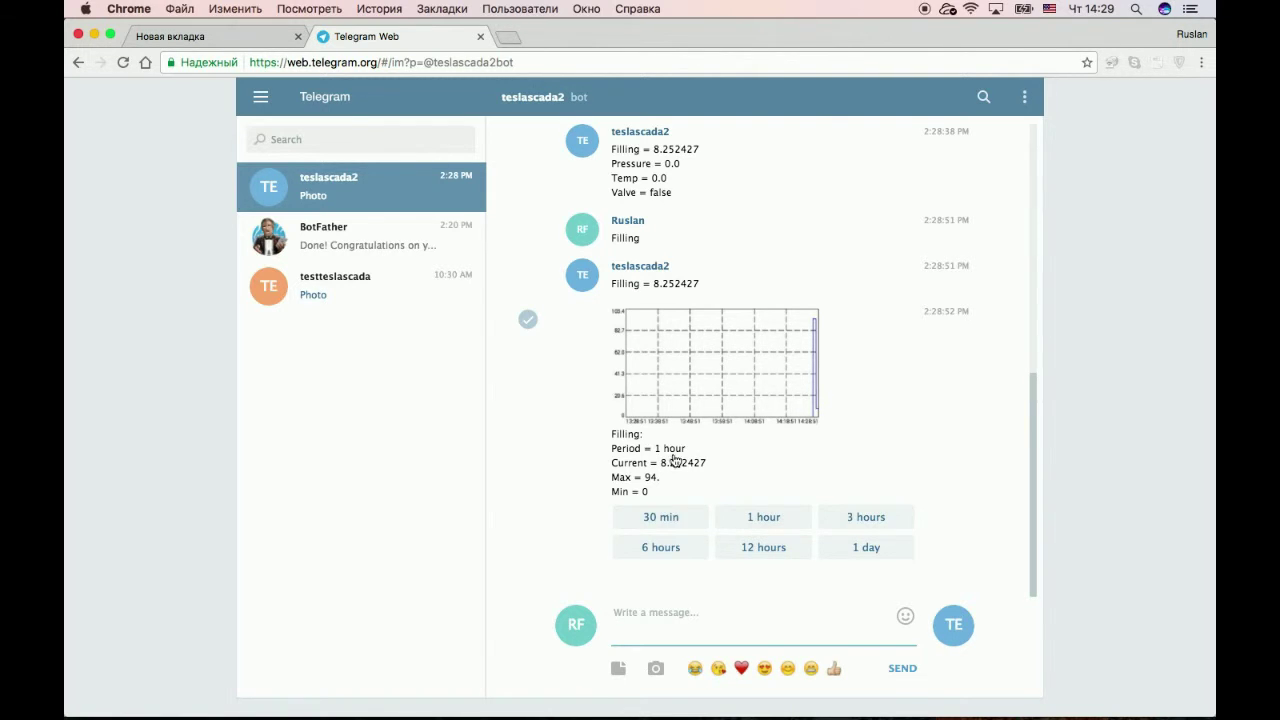
left_click(667, 518)
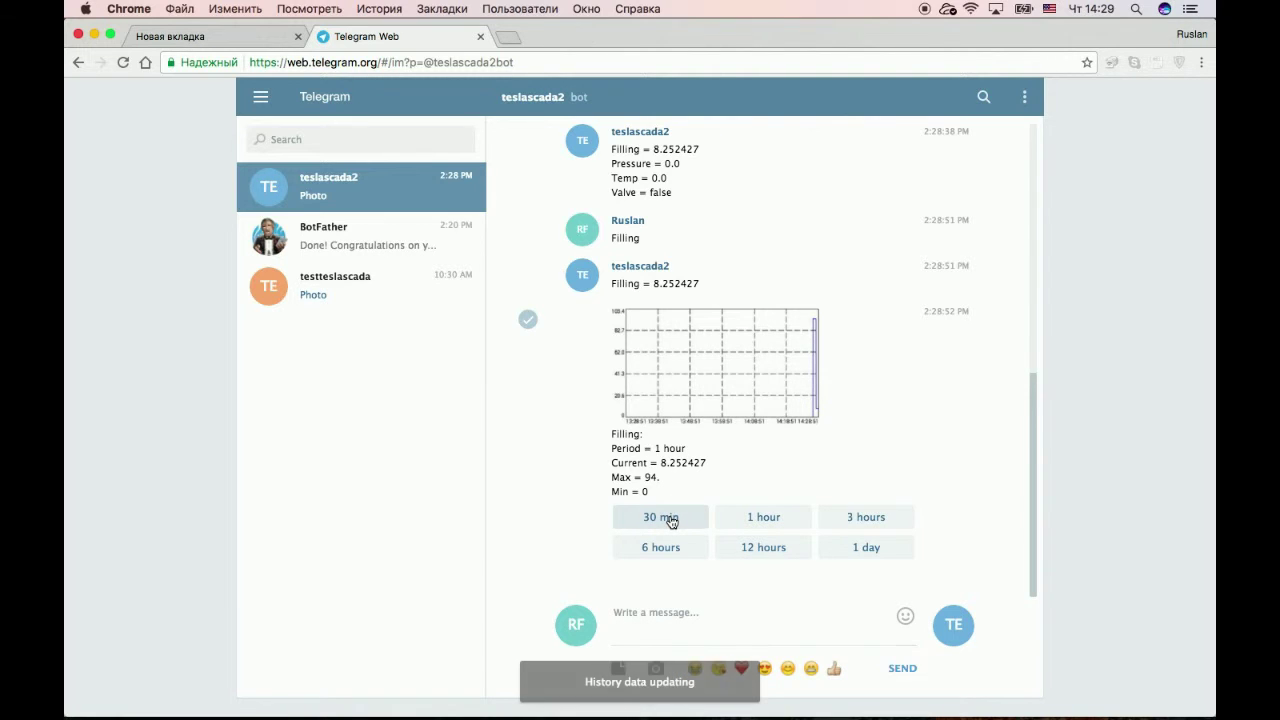
left_click(852, 517)
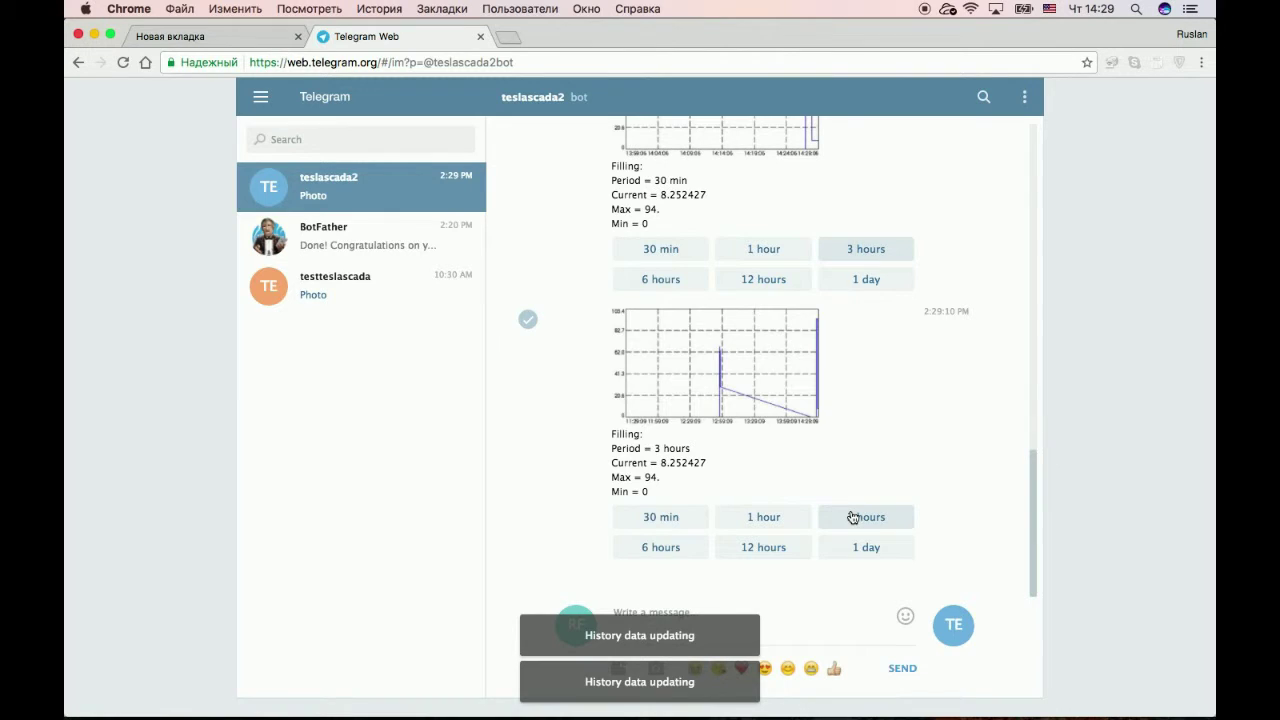
left_click(661, 549)
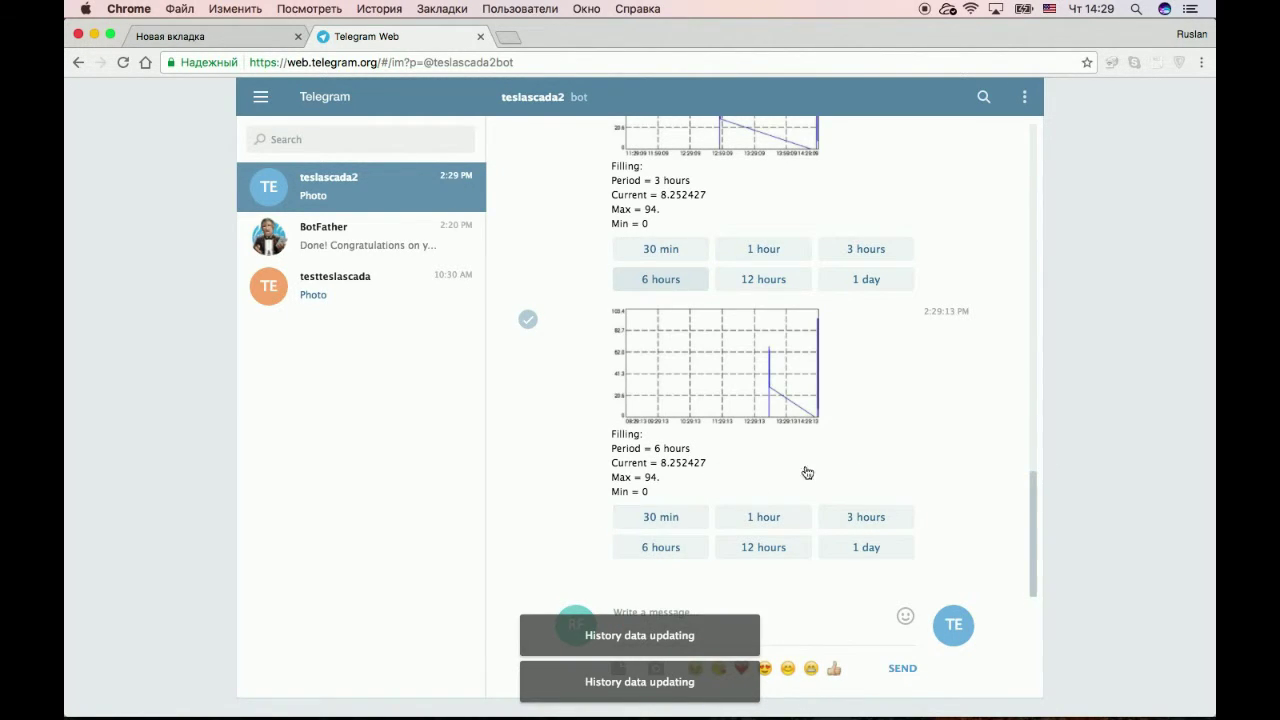
- Request the Valve tag's value by sending its name to the teslascada2 bot
left_click(653, 612)
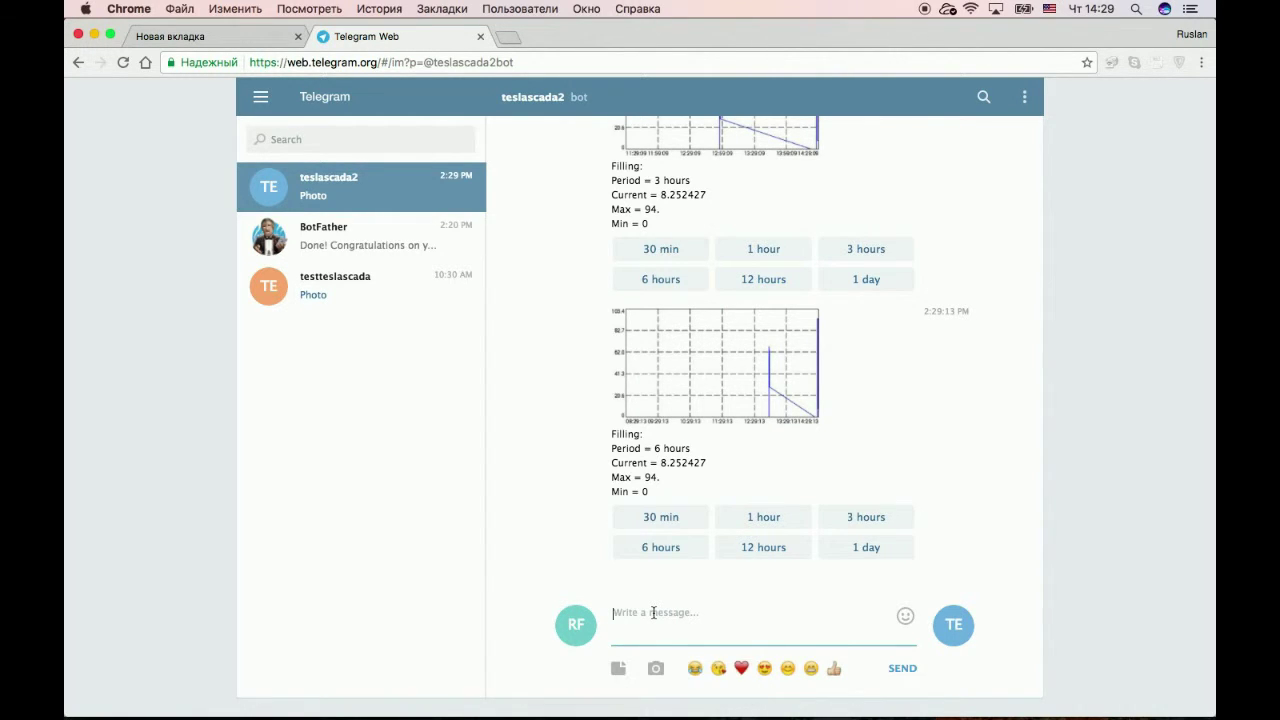
type("Valve")
key("Return")
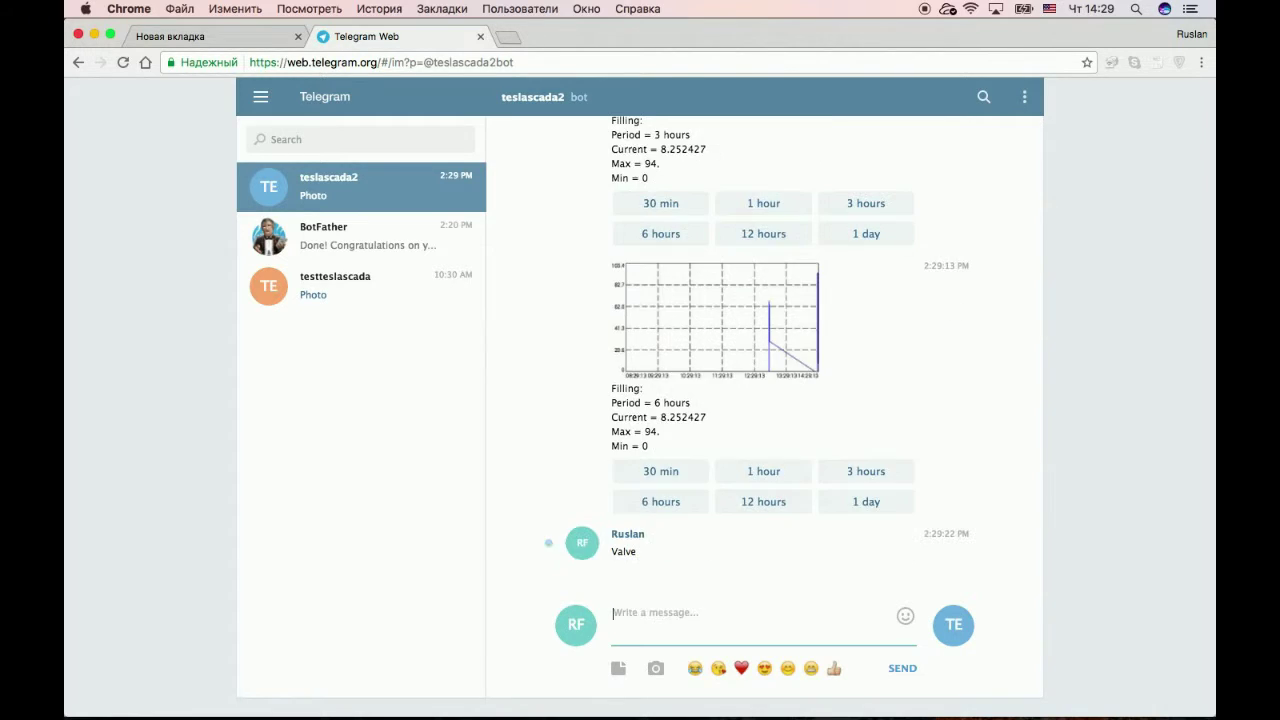